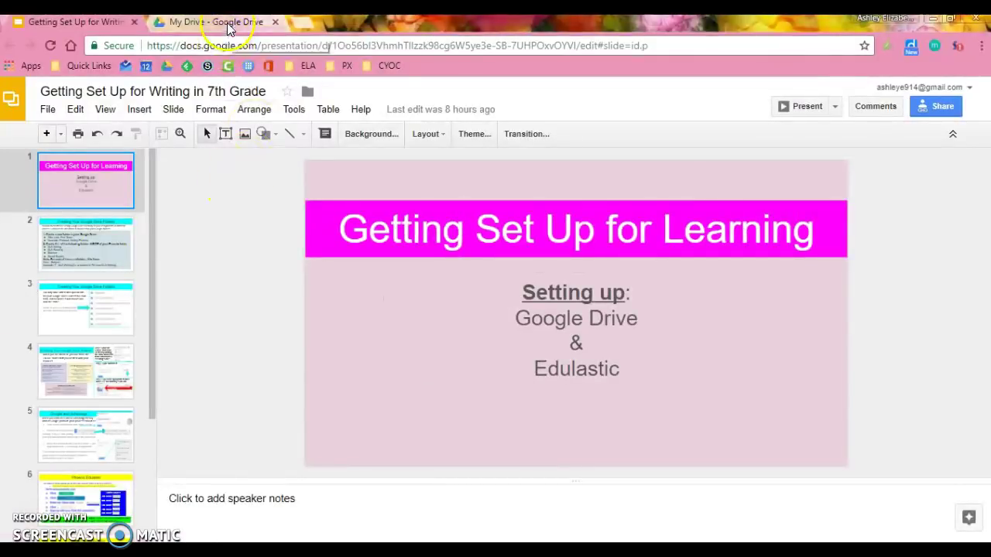
# - Snap My Drive to the right half and run the presentation, not full screen, on the left
pyautogui.click(190, 23)
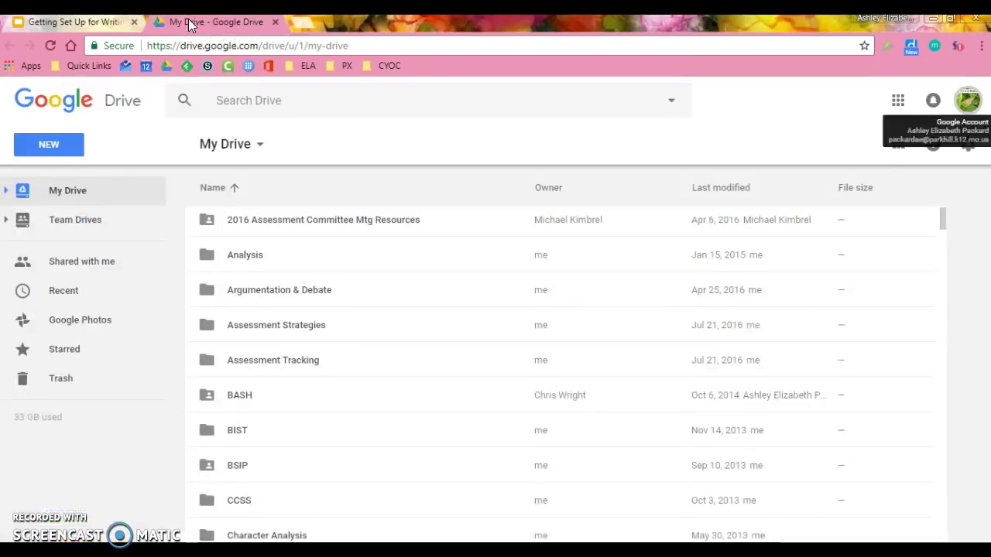
pyautogui.moveTo(190, 23); pyautogui.dragTo(193, 110)
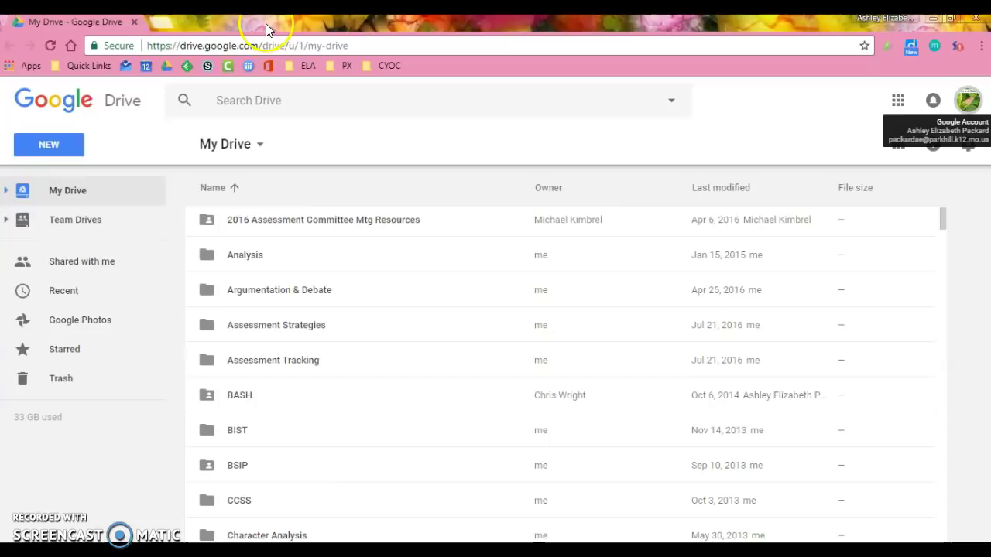
pyautogui.moveTo(265, 23); pyautogui.dragTo(989, 331)
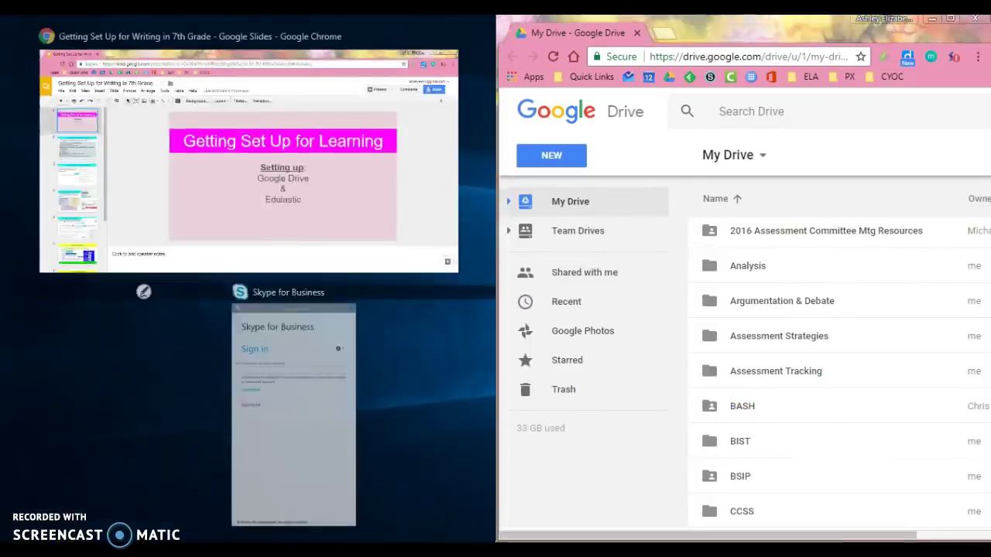
pyautogui.click(416, 174)
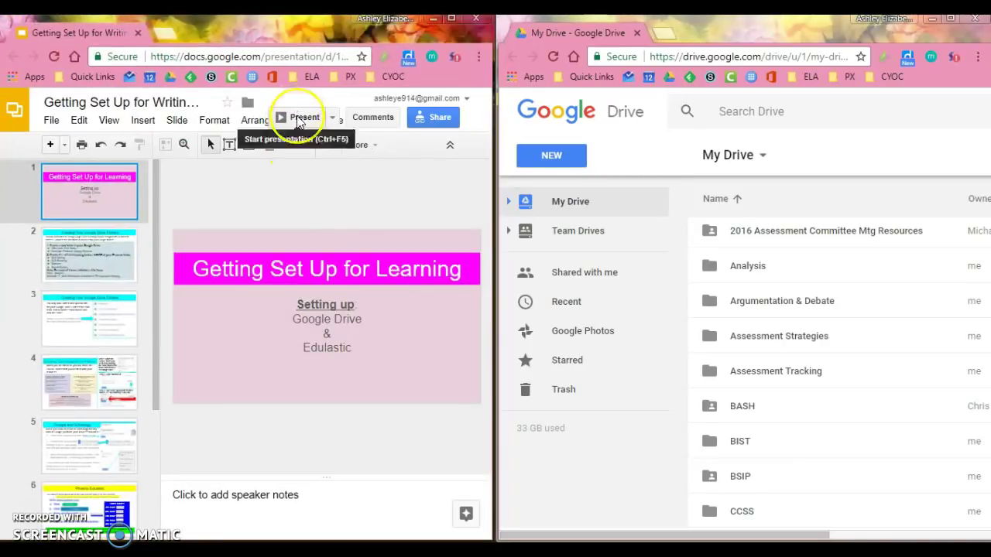
pyautogui.click(298, 120)
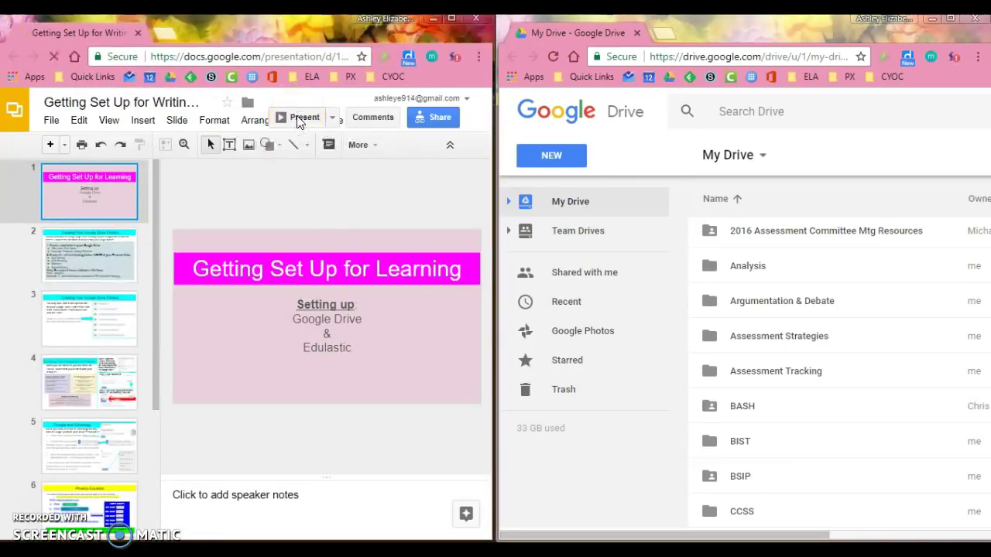
pyautogui.click(365, 534)
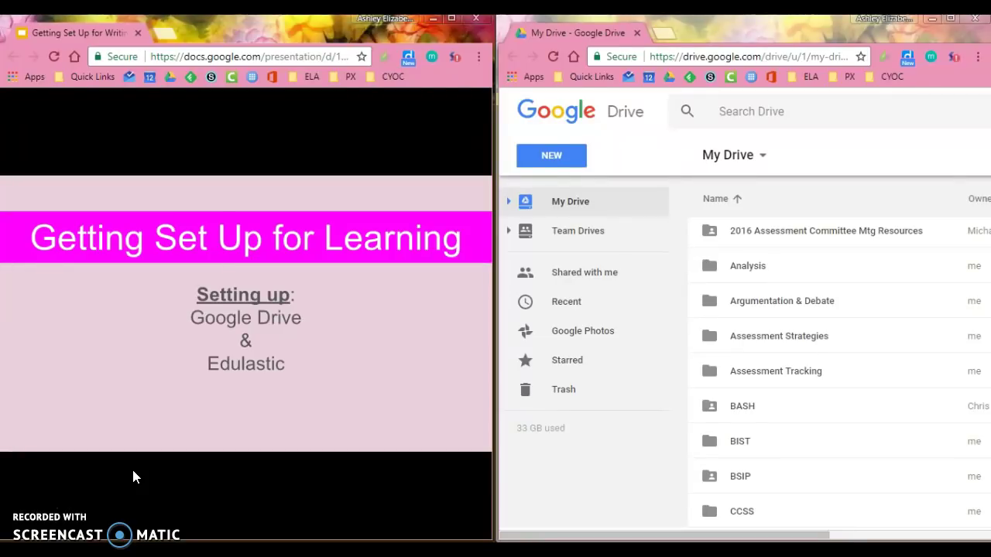
# - Advance the slideshow to slide 2, 'Creating Your Google Drive Folders'
pyautogui.click(214, 448)
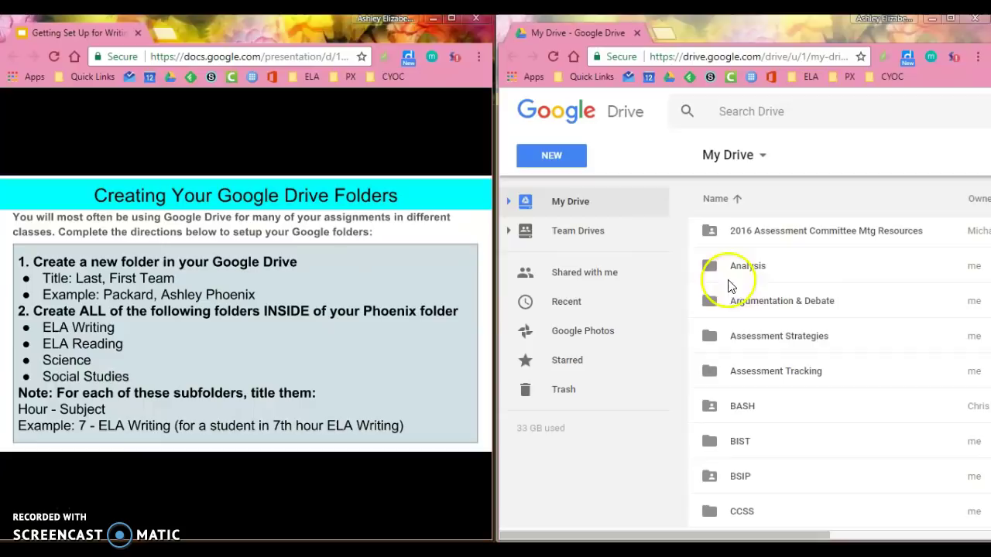
# - Create a My Drive folder named with the student's last name, first name and 'Phoenix'
pyautogui.click(569, 161)
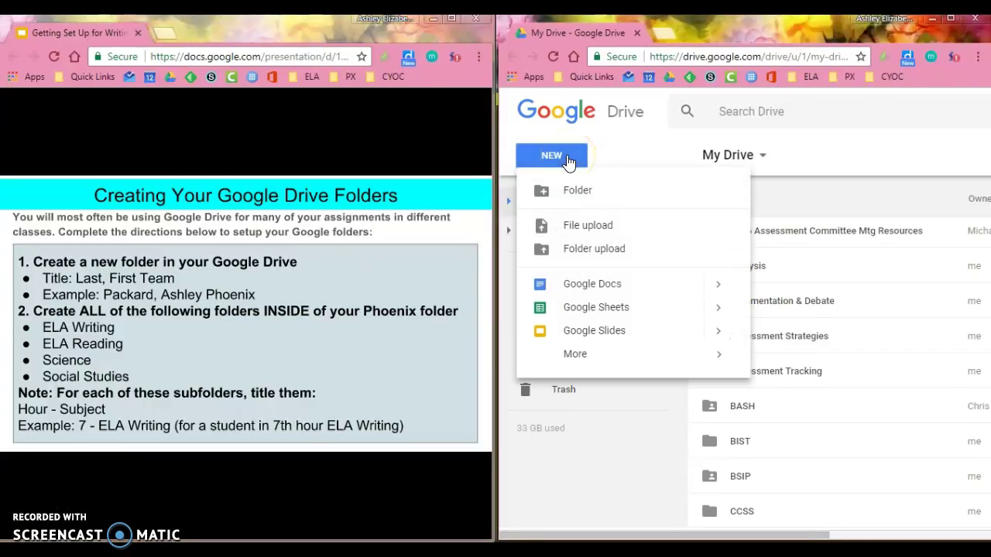
pyautogui.click(578, 191)
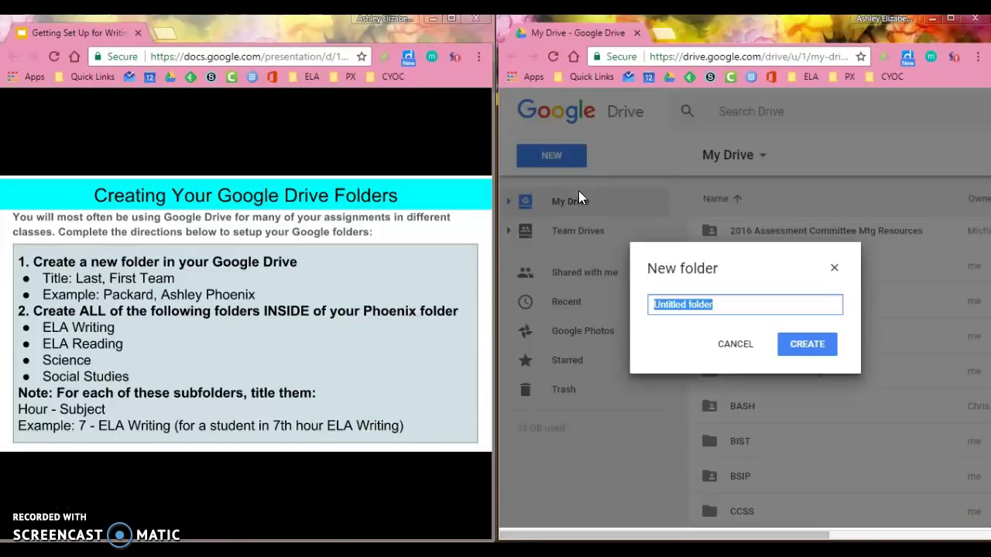
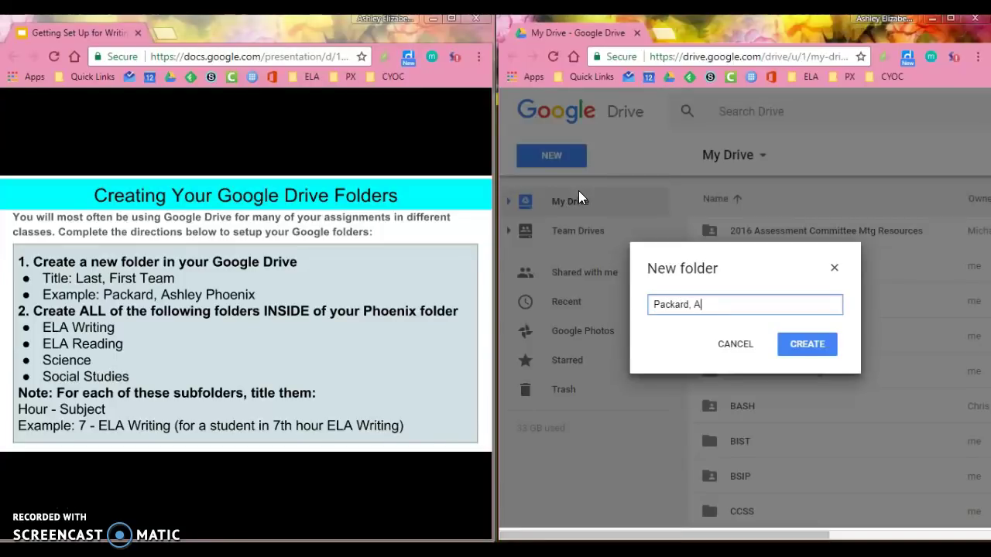
pyautogui.click(813, 347)
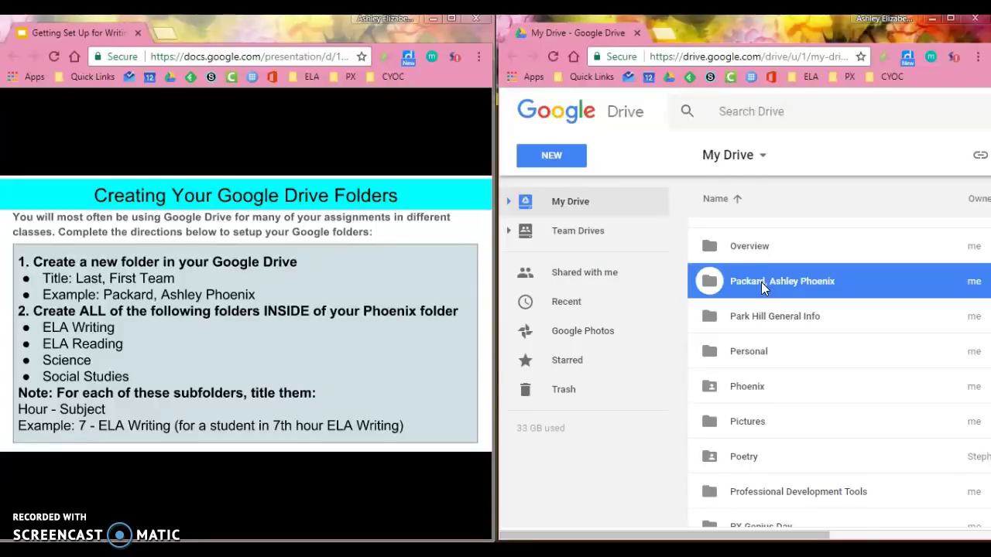
# - Open the new student team folder and confirm it is empty
pyautogui.doubleClick(761, 281)
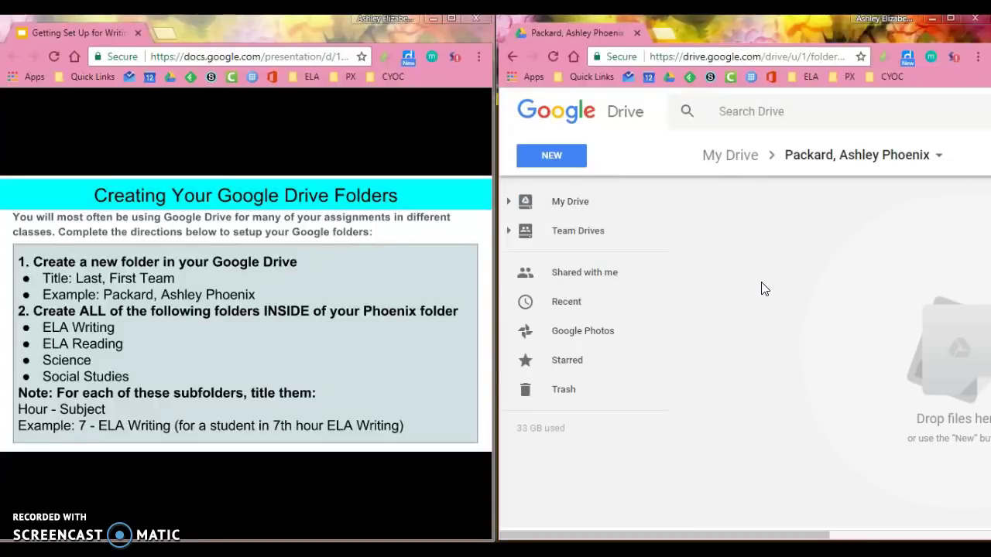
pyautogui.hscroll(1, 761, 283)
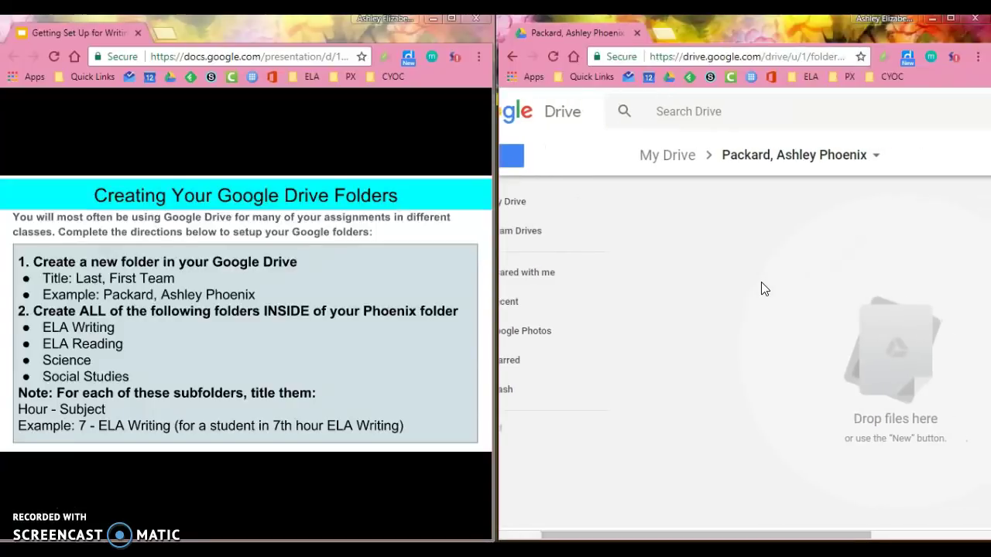
pyautogui.hscroll(-1, 761, 289)
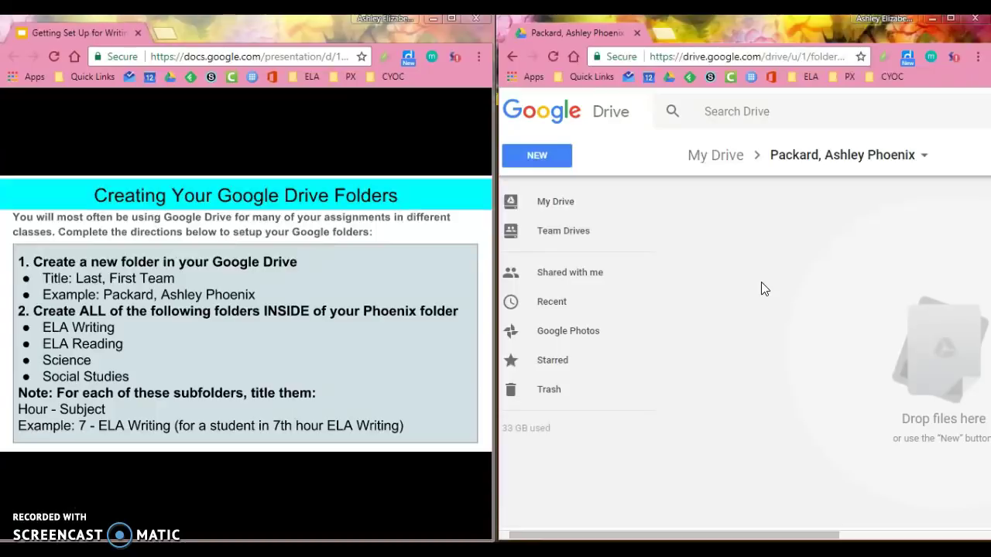
# - Create a subfolder named '3 - ELA Writing' inside the team folder
pyautogui.click(537, 160)
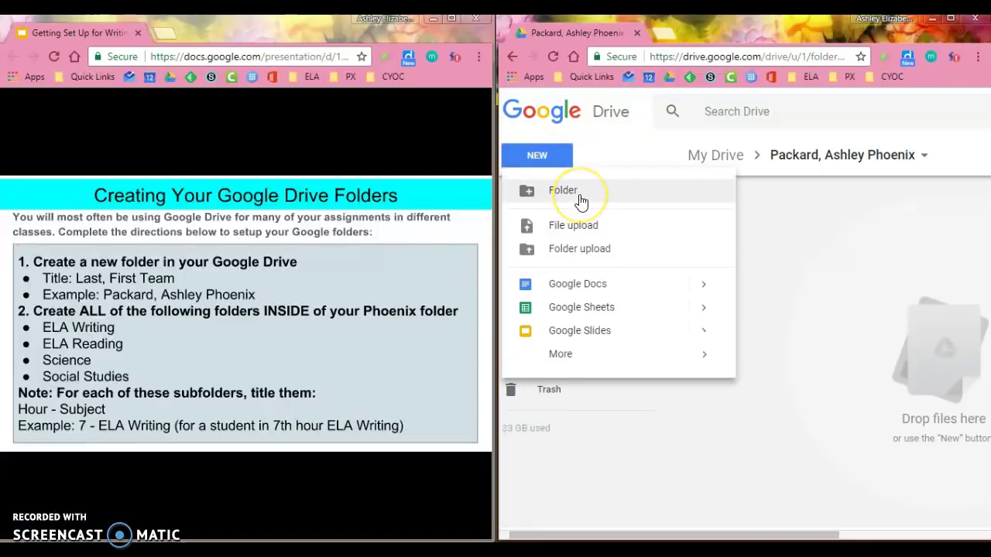
pyautogui.click(581, 200)
pyautogui.write('ELA')
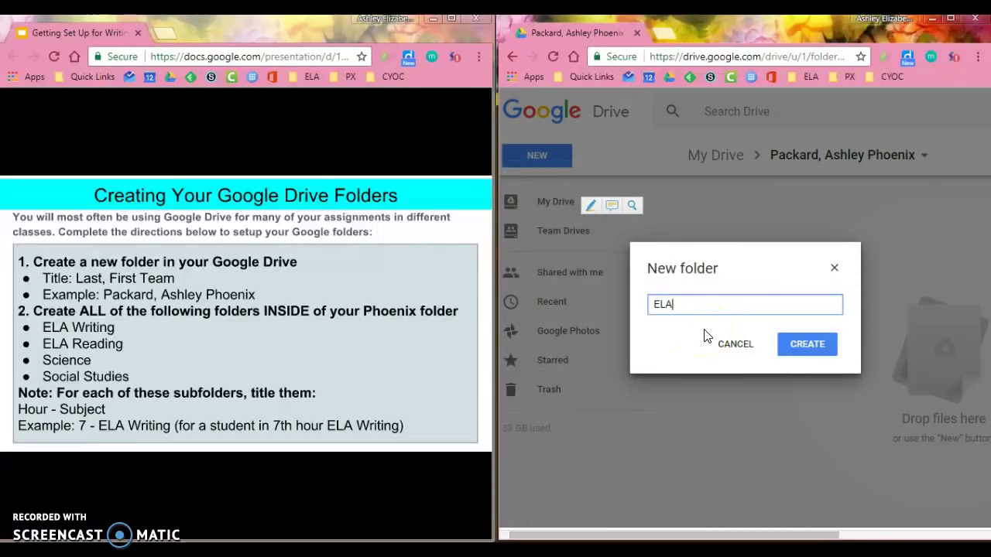
pyautogui.write(' Writing')
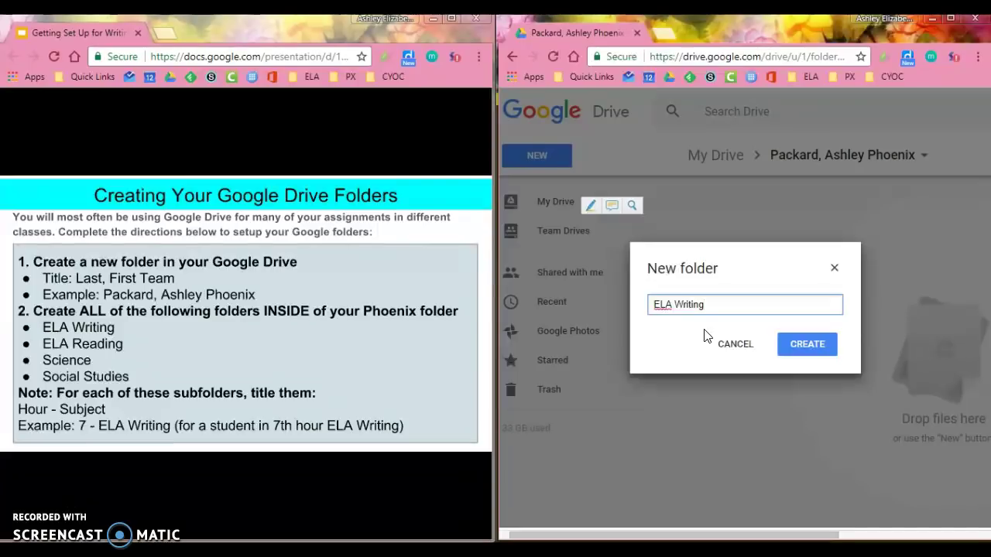
pyautogui.click(655, 302)
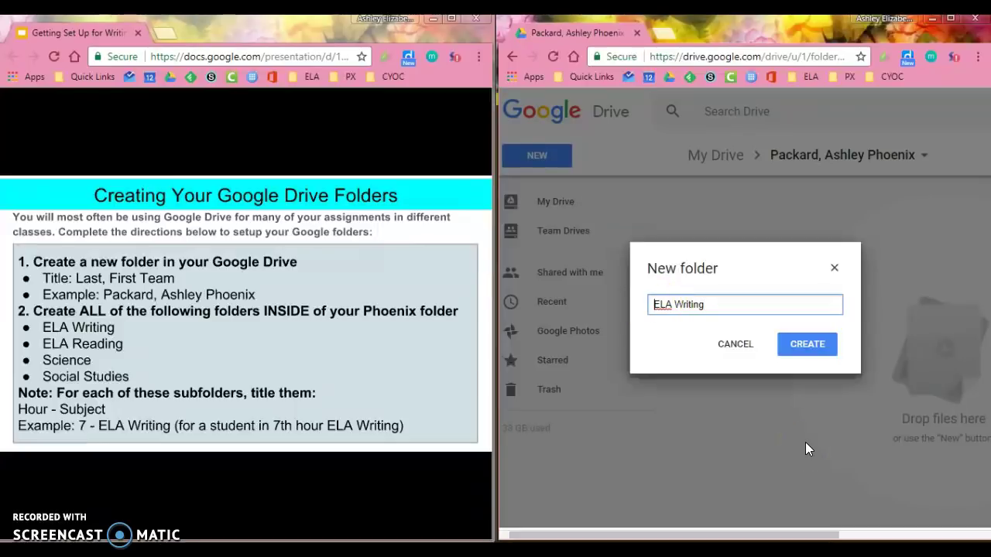
pyautogui.write('3 -')
pyautogui.click(806, 347)
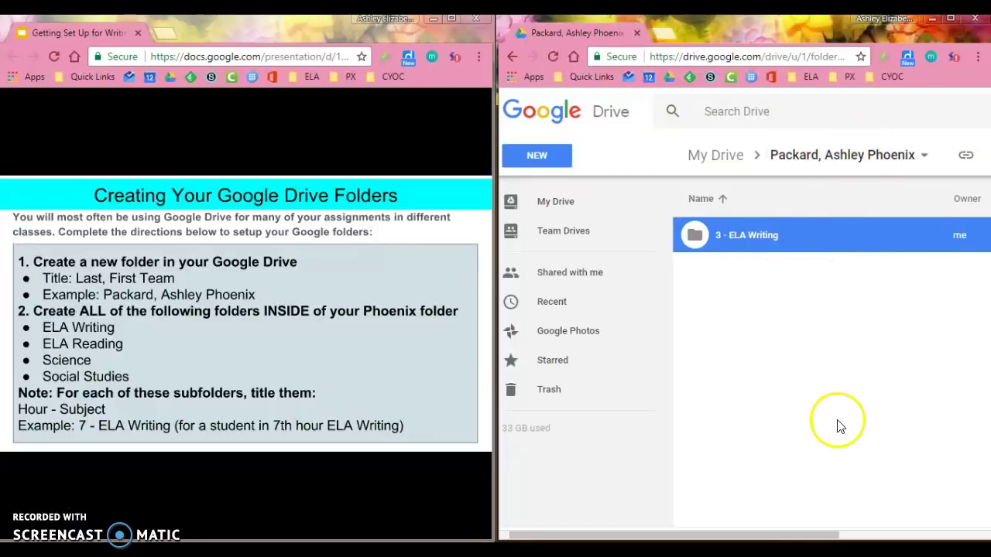
# - Create three more subfolders: '6 - ELA Reading', '5 - Science' and '8 - Social Studies'
pyautogui.click(551, 157)
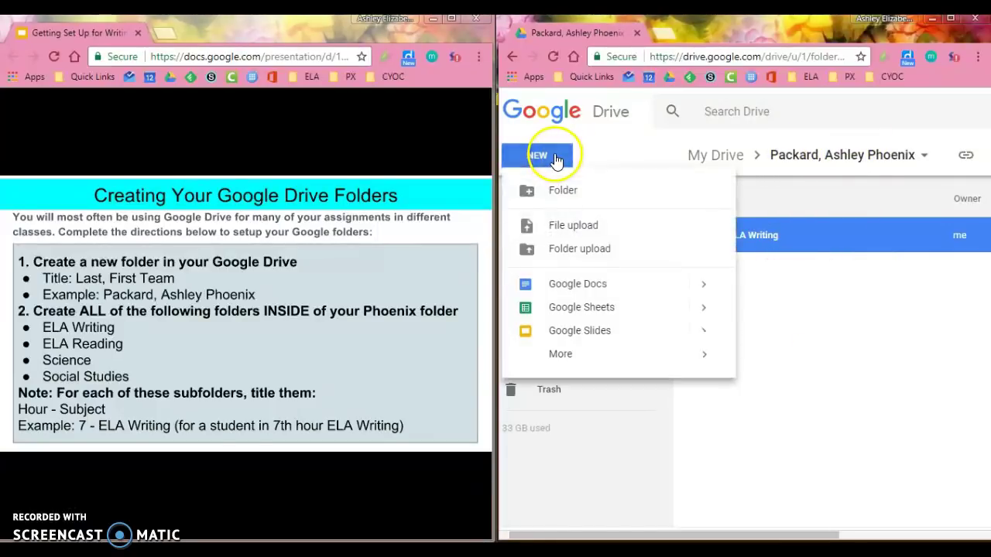
pyautogui.click(579, 196)
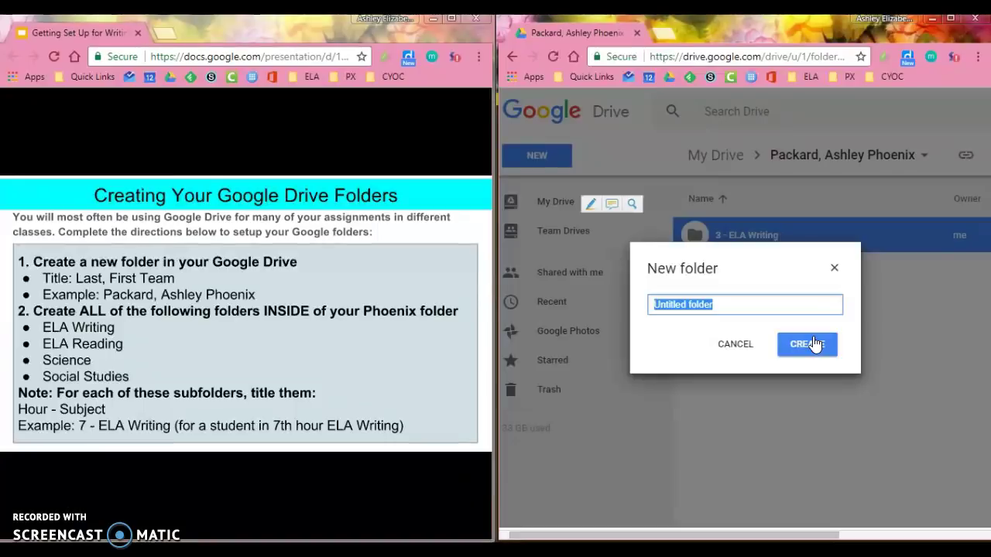
pyautogui.write('6 - ')
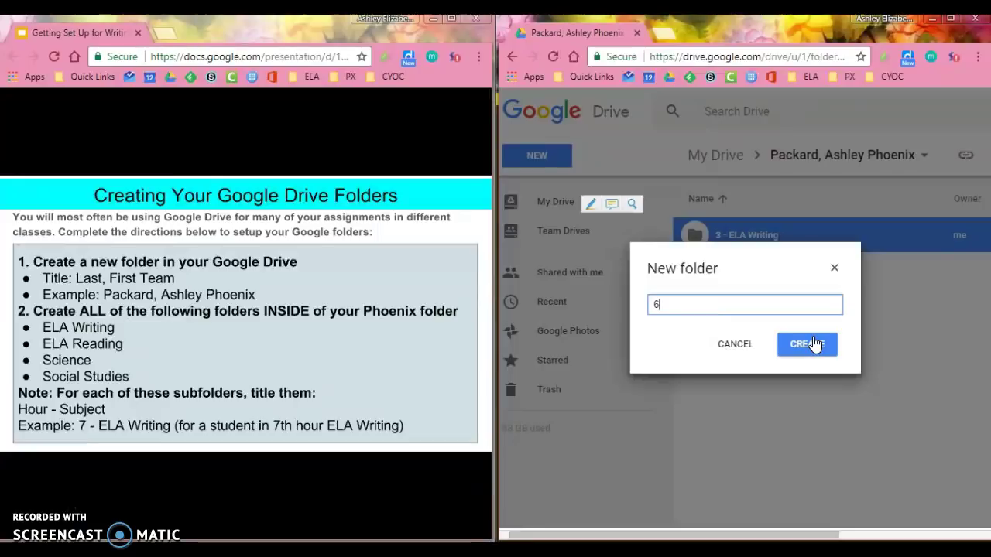
pyautogui.write('ELA Reading')
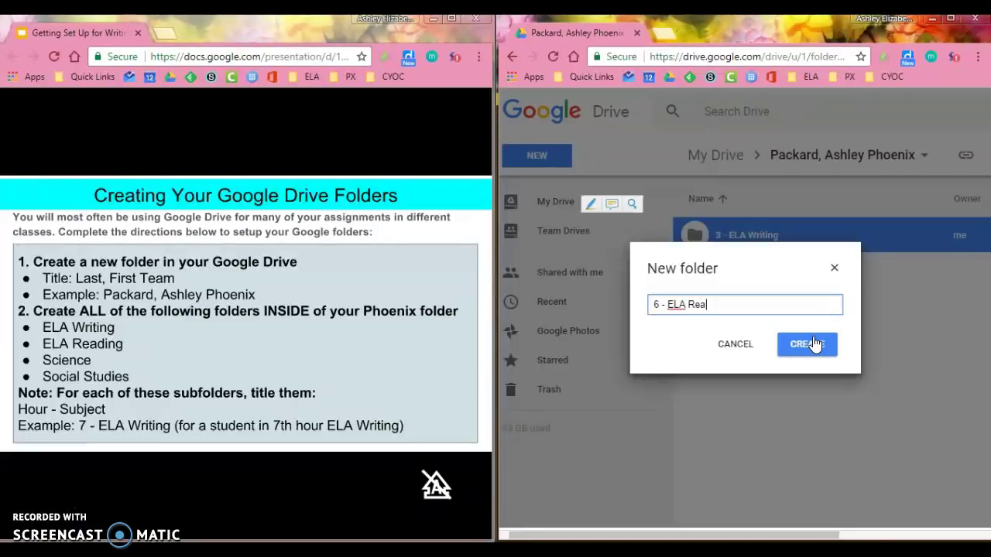
pyautogui.click(814, 344)
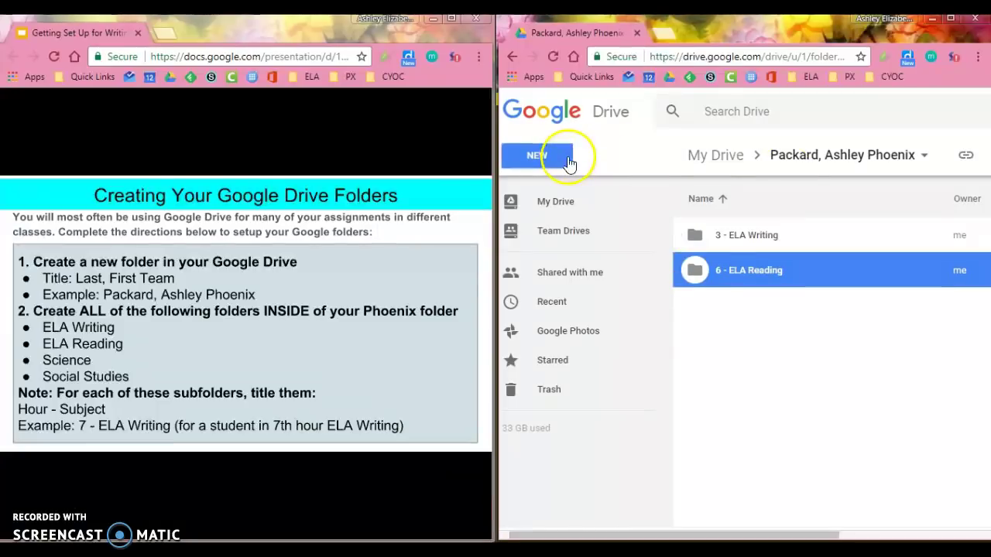
pyautogui.click(571, 159)
pyautogui.click(564, 194)
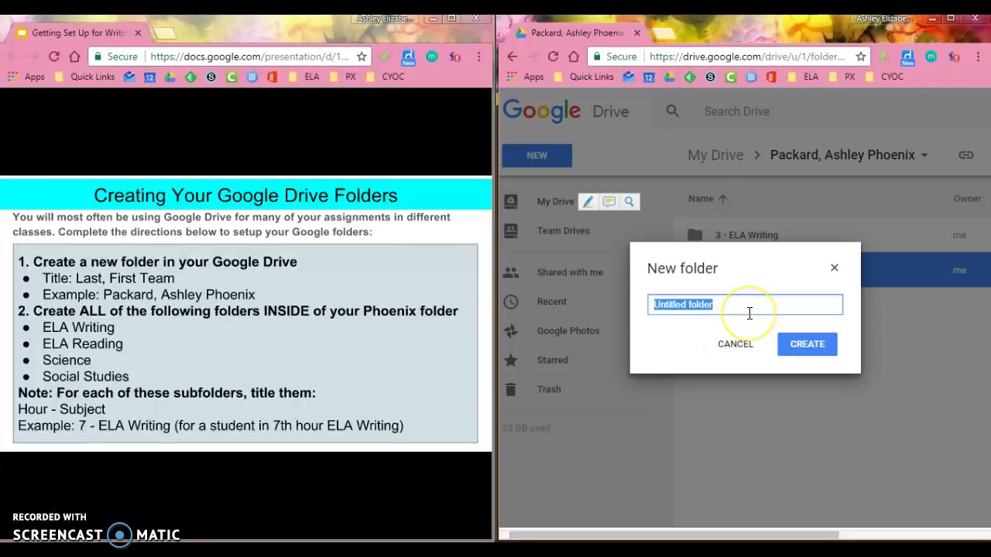
pyautogui.write('5 - Scie')
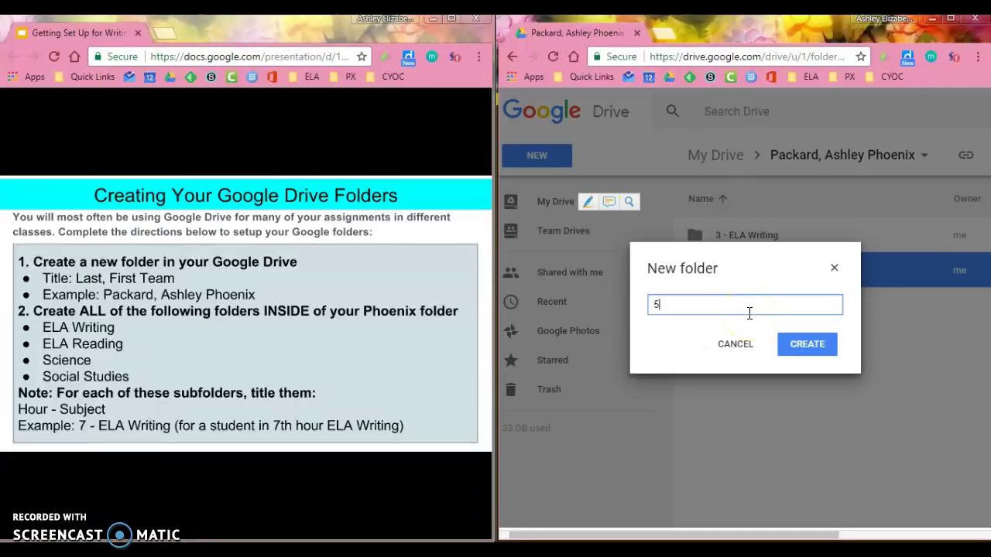
pyautogui.write('nce')
pyautogui.click(797, 340)
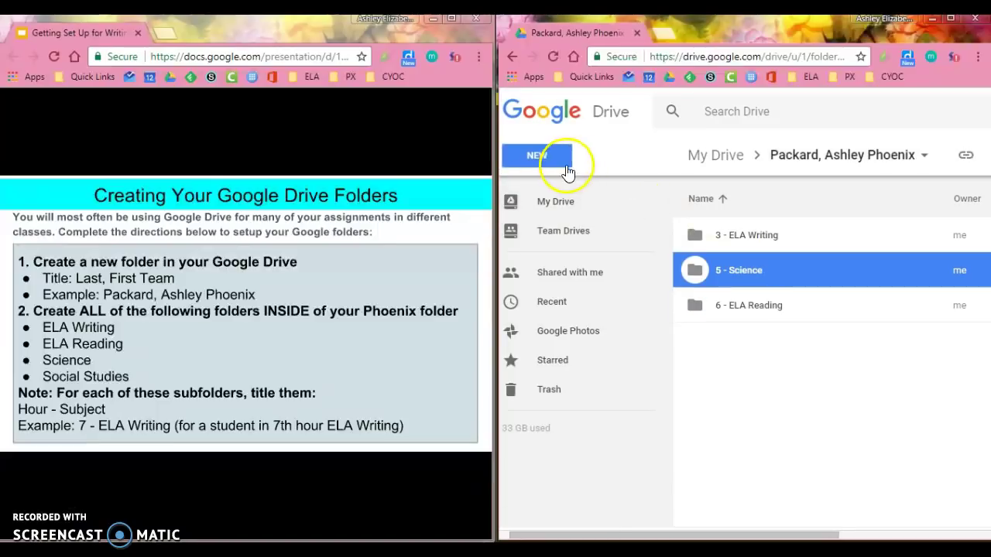
pyautogui.click(546, 157)
pyautogui.click(566, 191)
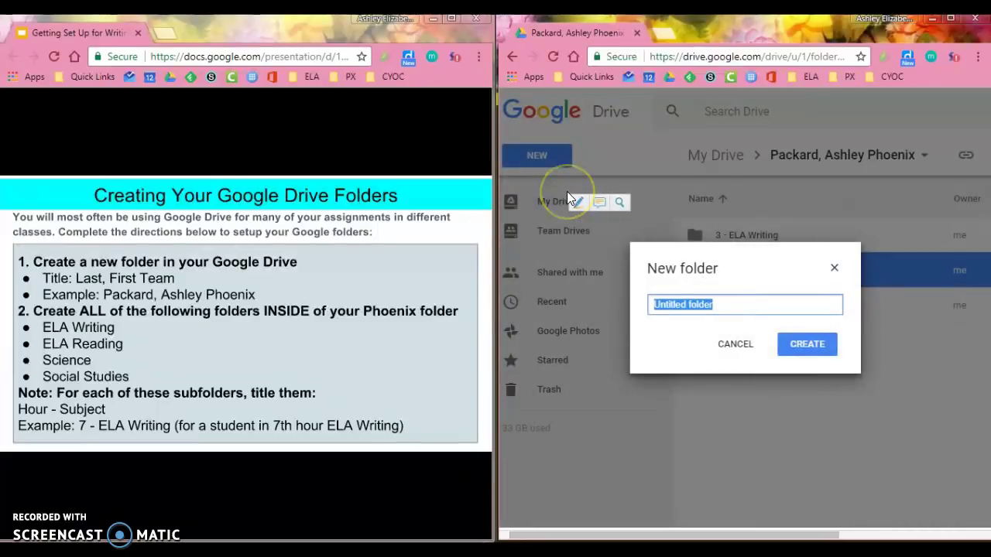
pyautogui.write('8 - Social Studies')
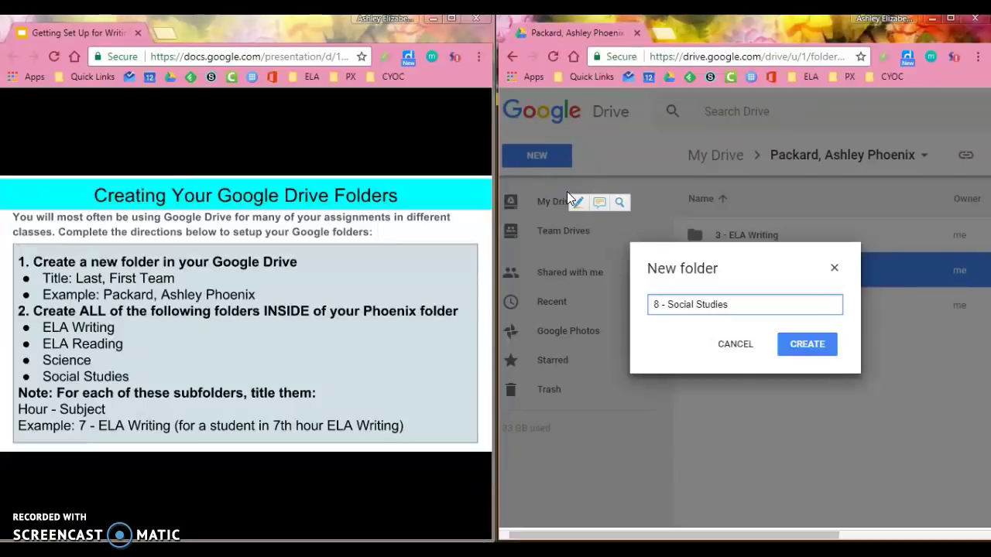
pyautogui.click(801, 349)
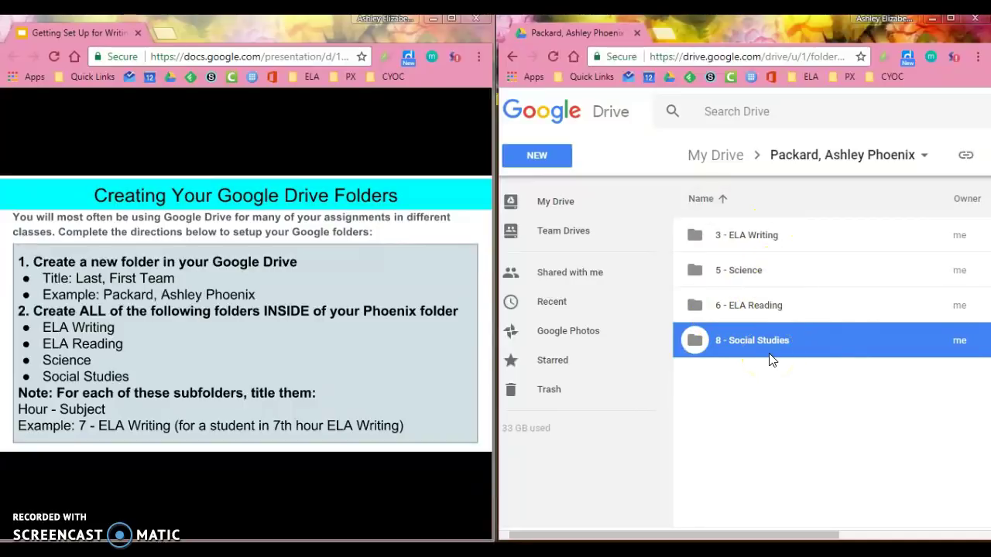
# - Advance to the writer's notebook subfolders slide and open the '3 - ELA Writing' folder
pyautogui.click(451, 359)
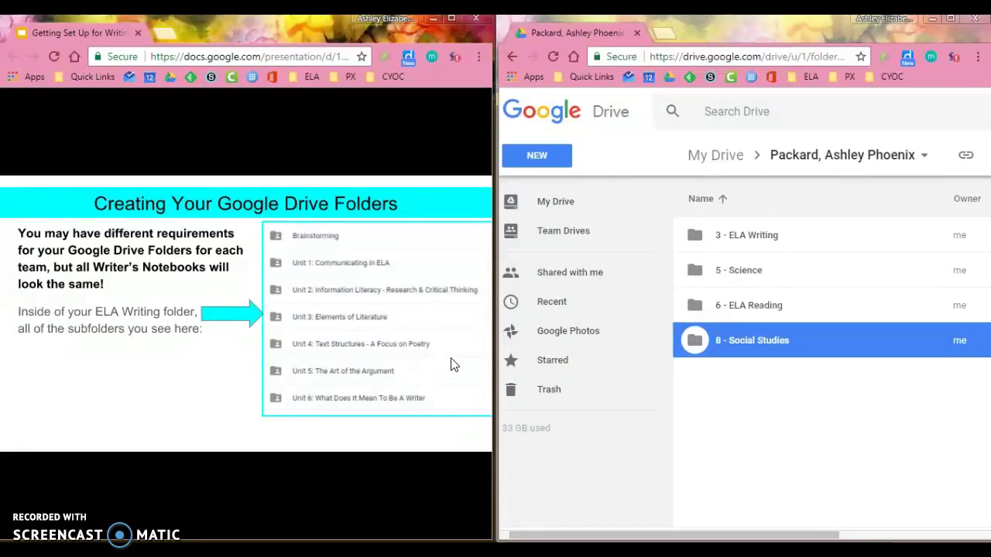
pyautogui.click(808, 241)
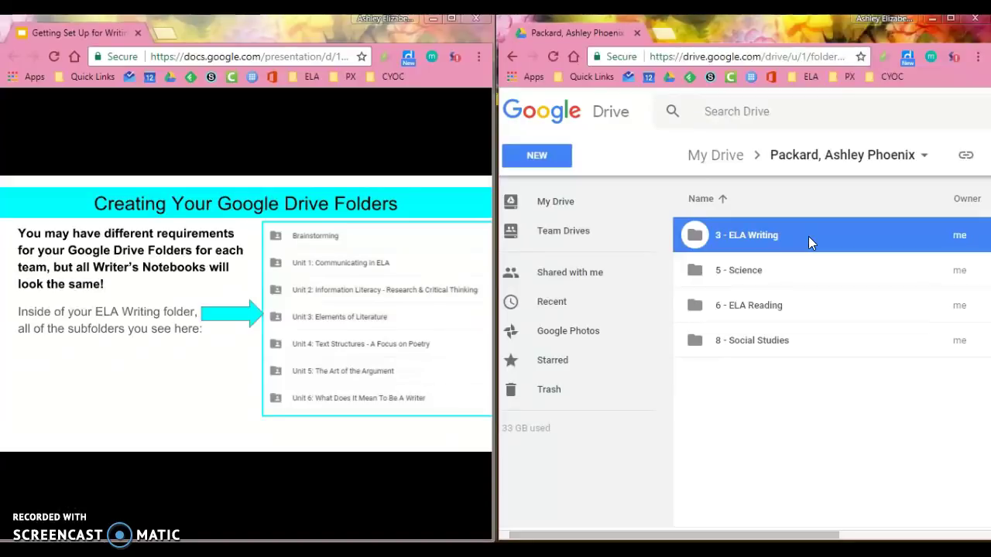
pyautogui.doubleClick(808, 238)
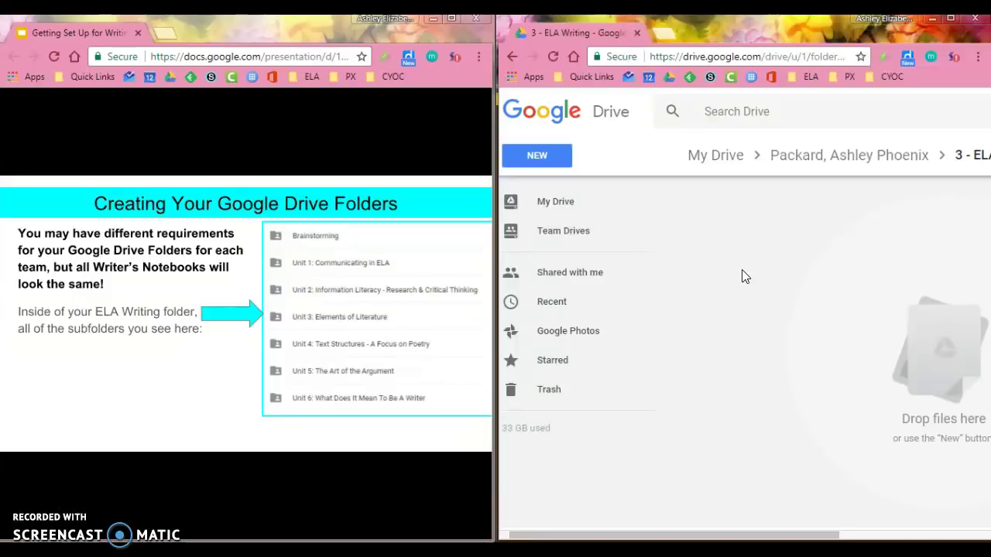
# - Create the 'Brainstorming' and 'Unit 1: Communicating in ELA' subfolders
pyautogui.moveTo(310, 236)
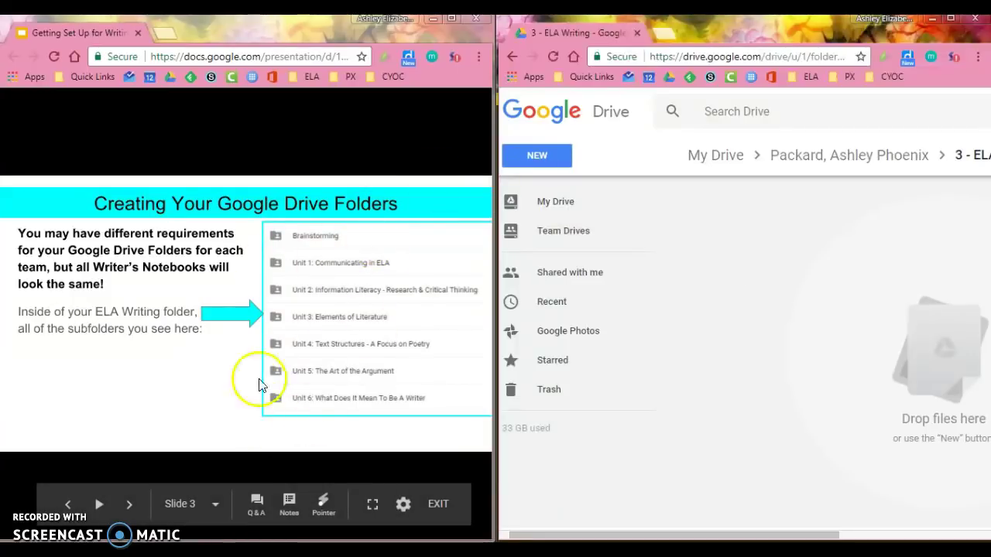
pyautogui.click(547, 157)
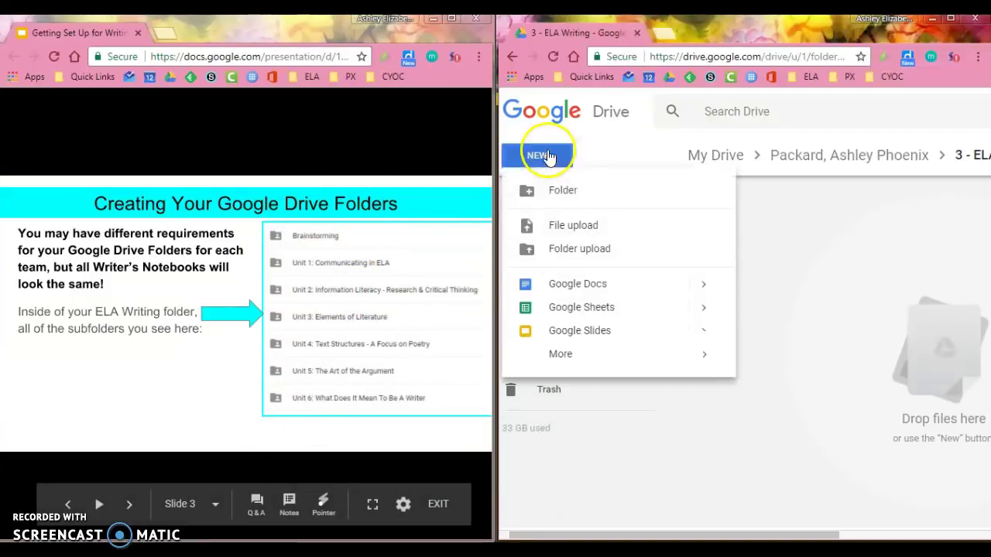
pyautogui.click(563, 191)
pyautogui.write('Braing')
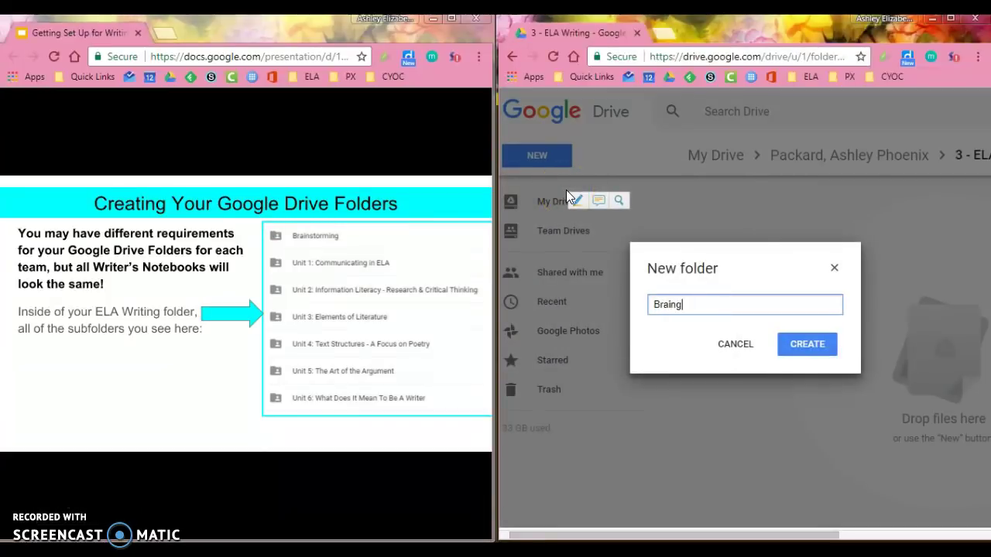
pyautogui.press('BackSpace')
pyautogui.write('storming')
pyautogui.press('Return')
pyautogui.click(546, 157)
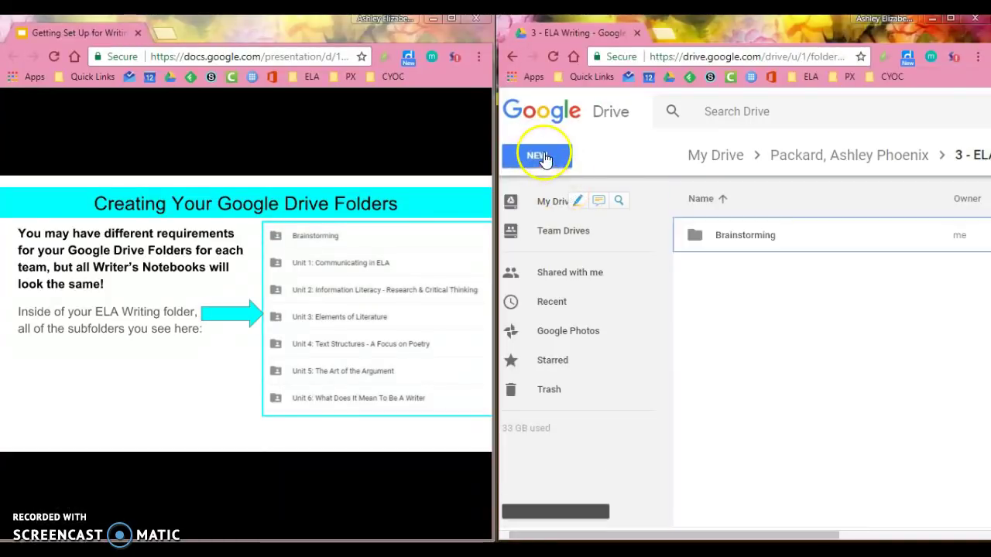
pyautogui.click(559, 192)
pyautogui.write('U')
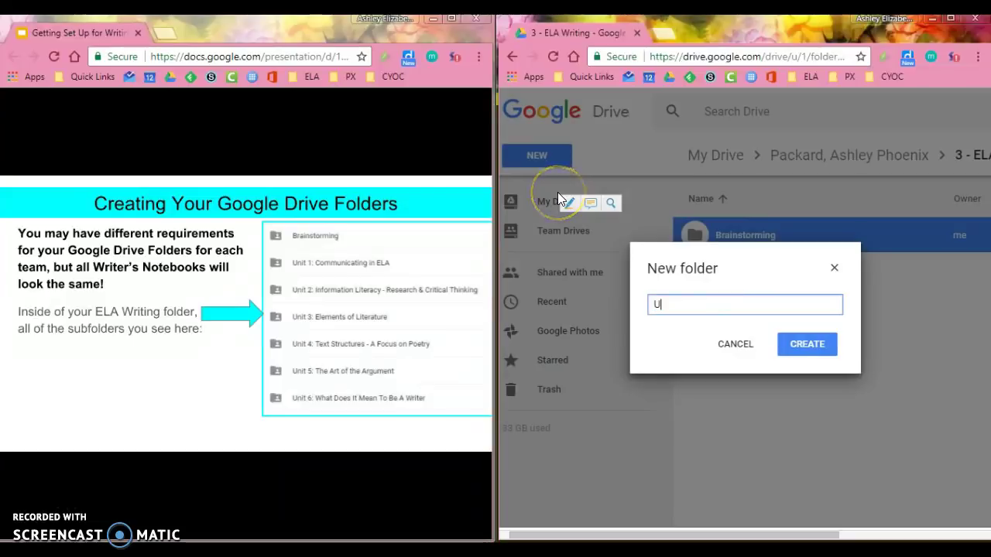
pyautogui.write('nit 1: Commu')
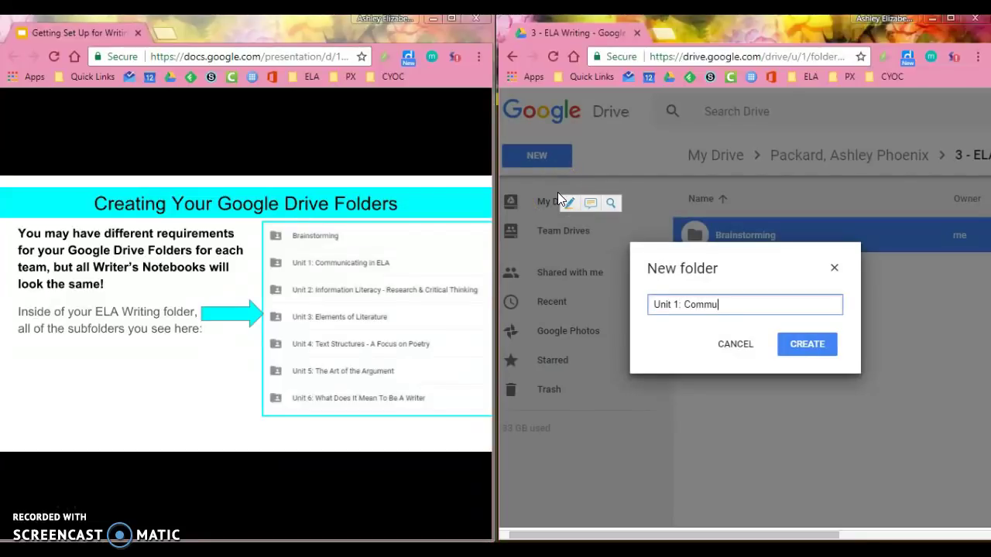
pyautogui.write('nicating in EAL')
pyautogui.press('BackSpace')
pyautogui.press('BackSpace')
pyautogui.write('LA')
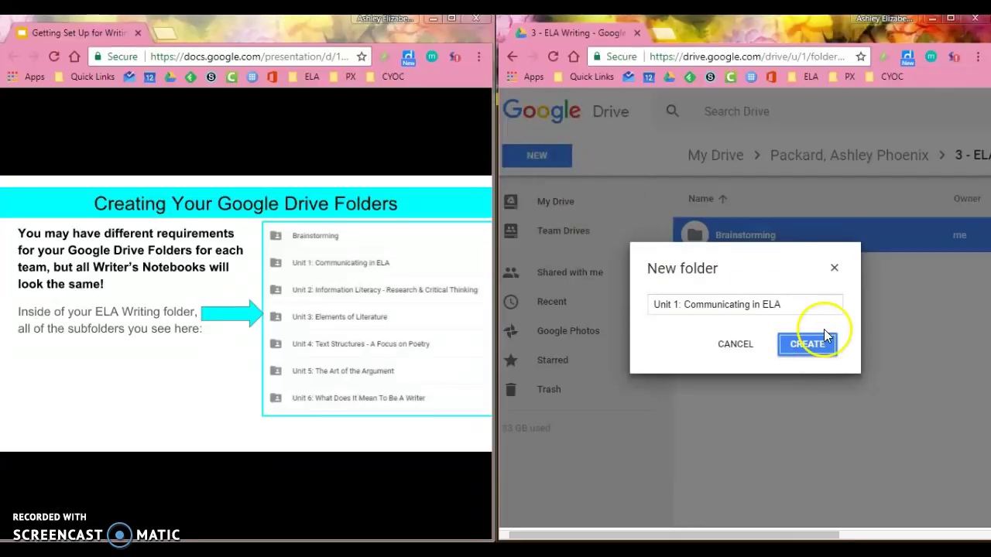
pyautogui.click(803, 346)
# - Add 'Unit 2: Information Literacy - Research & Critical Thinking' and 'Unit 3: Elements of Literature' subfolders
pyautogui.click(554, 156)
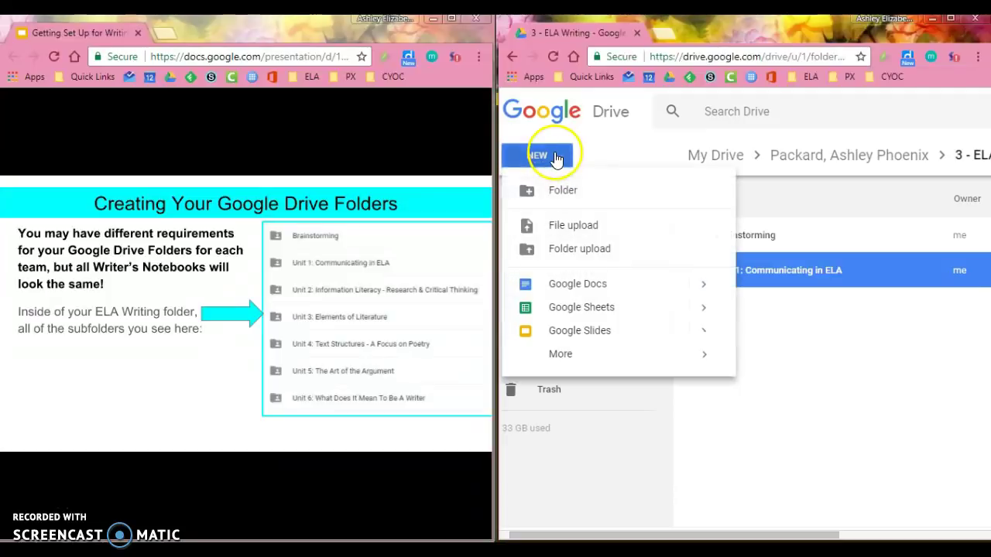
pyautogui.click(558, 190)
pyautogui.write('Unit')
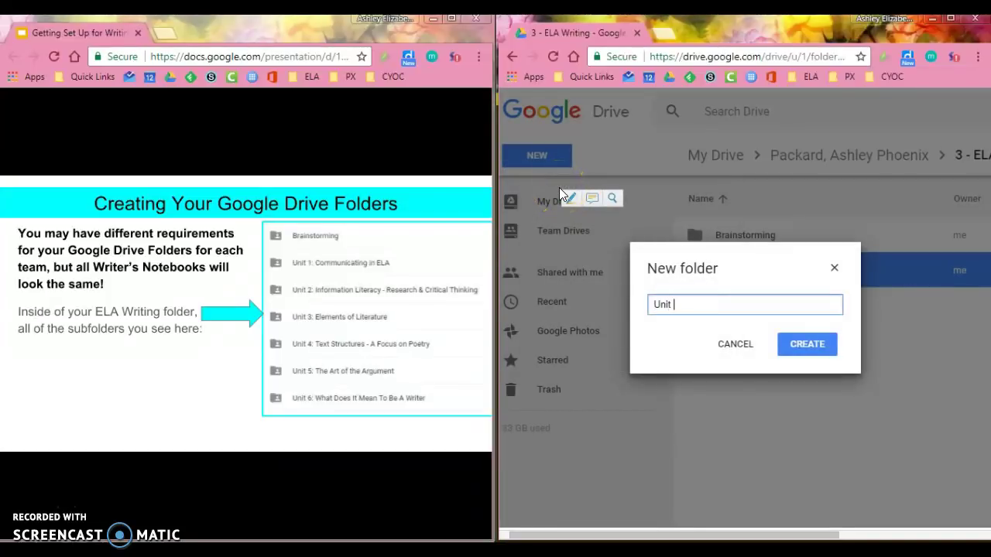
pyautogui.write(' 2: Information Literacy')
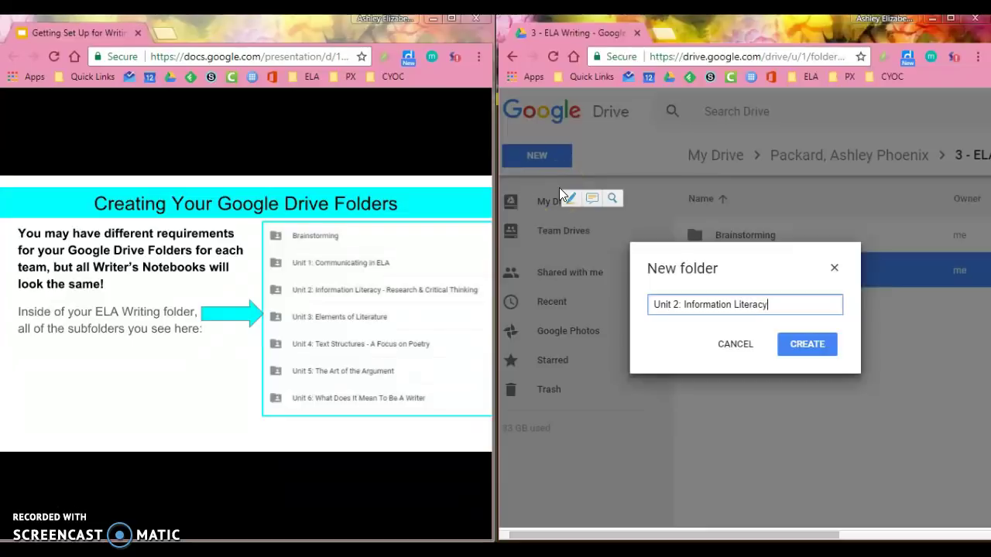
pyautogui.write(' - Research ')
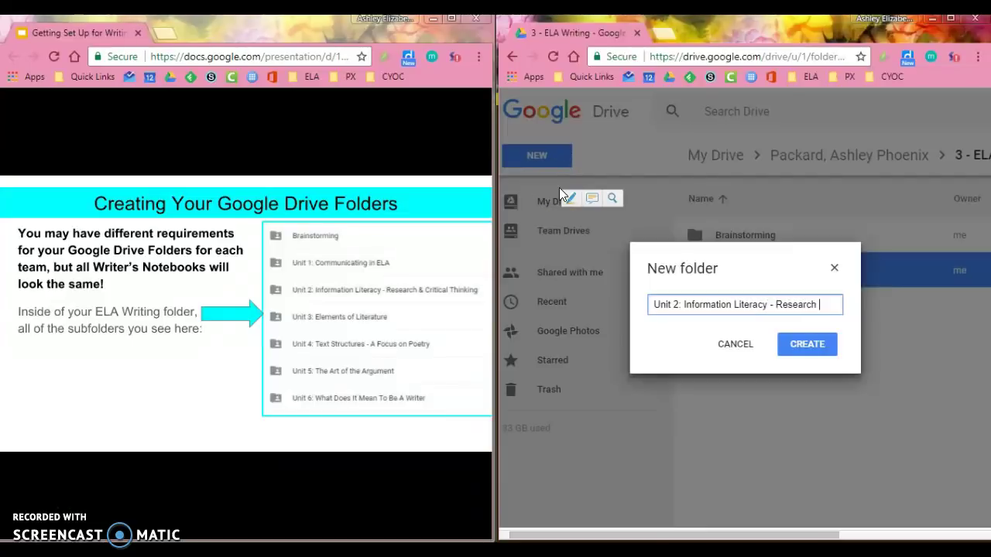
pyautogui.write('& Critical Thinking')
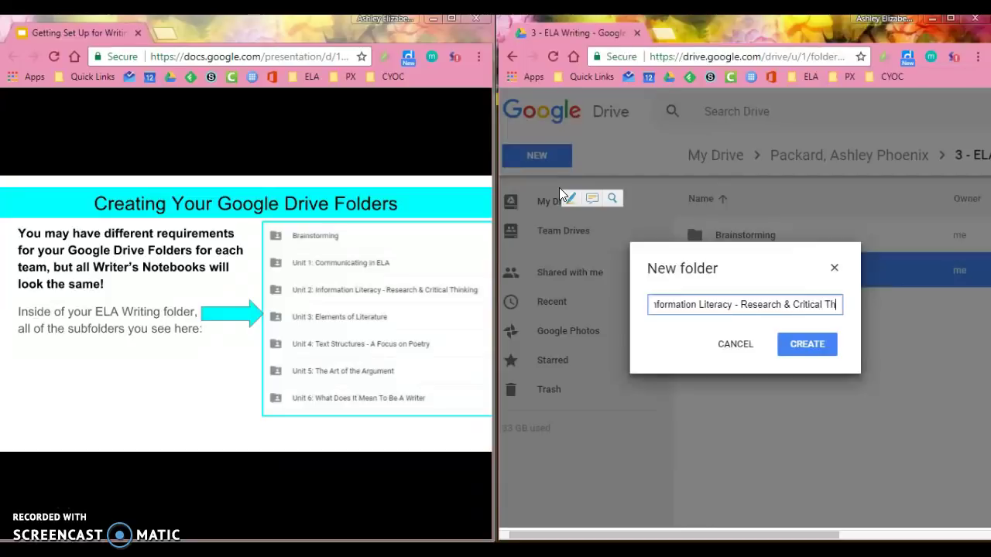
pyautogui.click(801, 346)
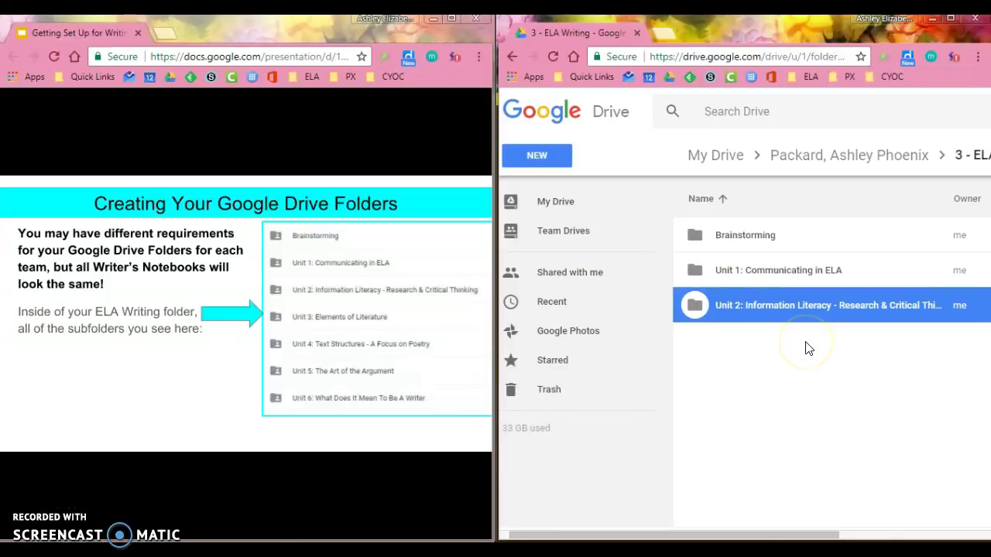
pyautogui.click(550, 157)
pyautogui.click(569, 201)
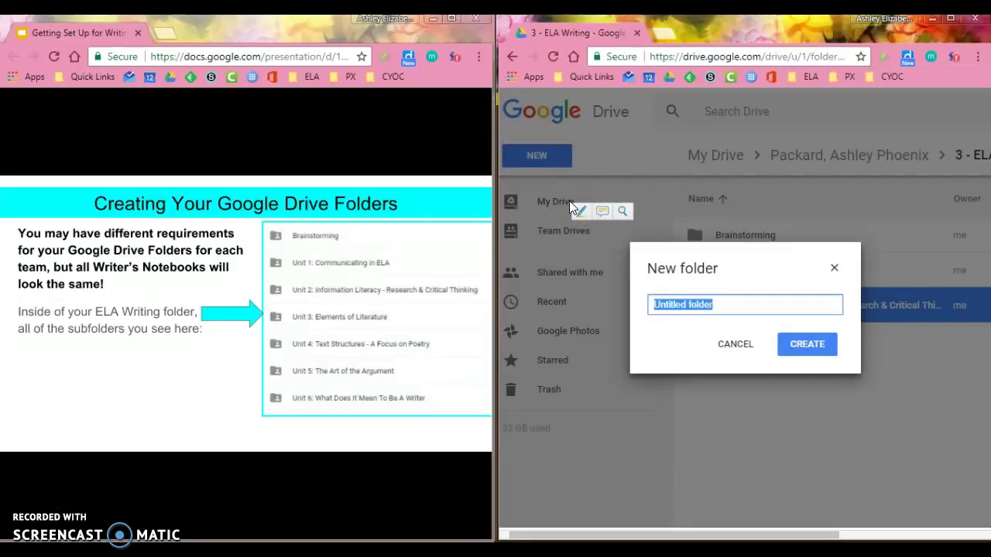
pyautogui.write('Unit 3: ')
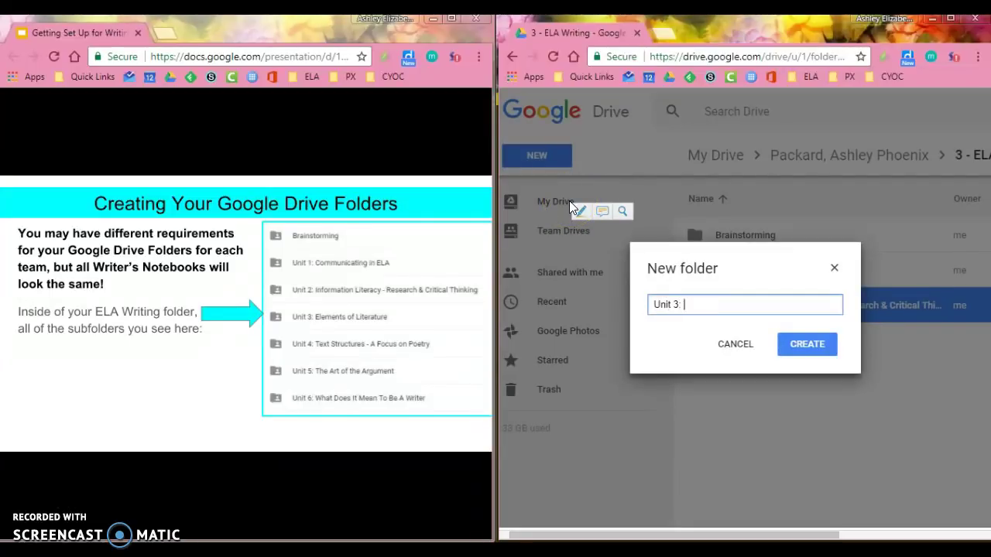
pyautogui.write('Elements of Liter')
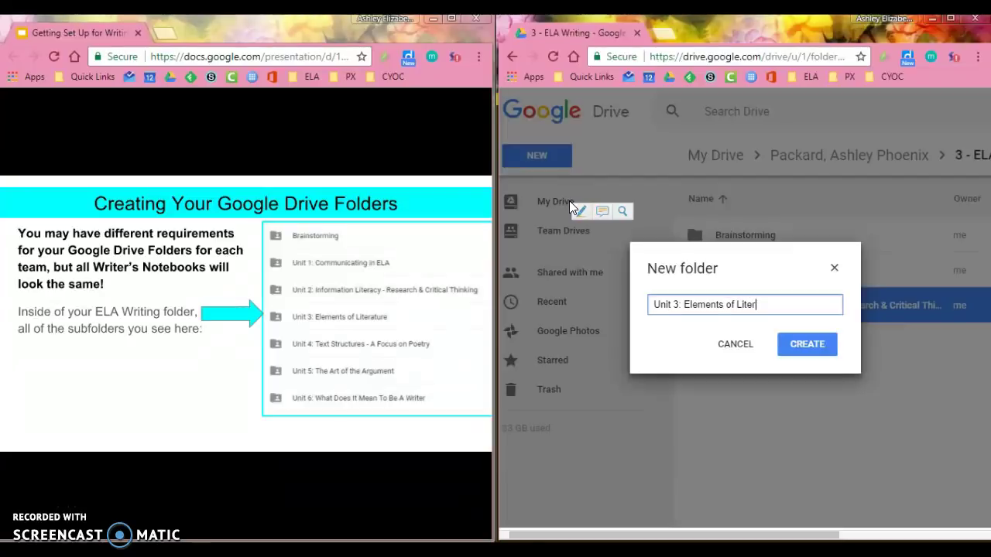
pyautogui.write('ature')
pyautogui.click(819, 350)
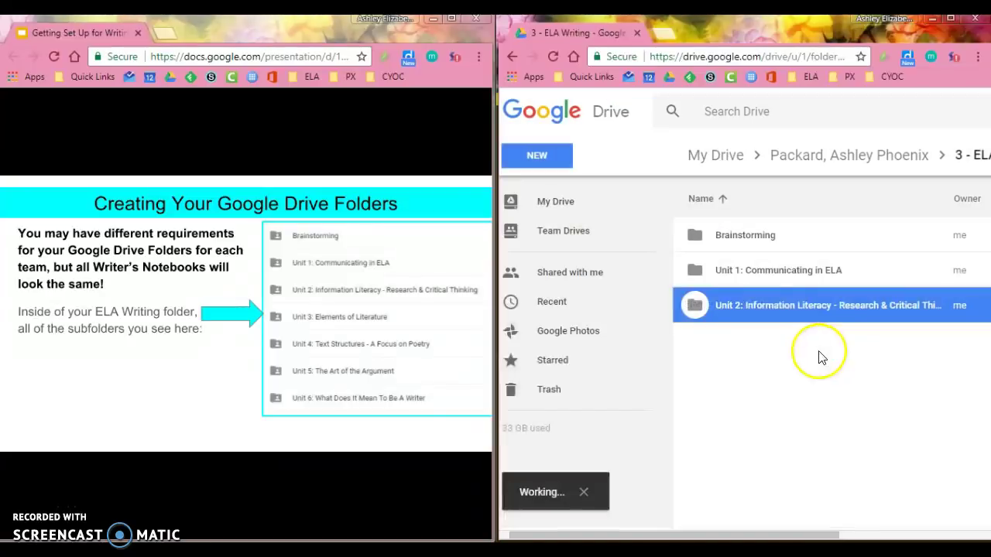
# - Add the Unit 4 'Text Structures - A Focus on Poetry', Unit 5 'The Art of the Argument' and Unit 6 'What Does It Mean To Be A Writer' subfolders
pyautogui.click(539, 153)
pyautogui.click(549, 190)
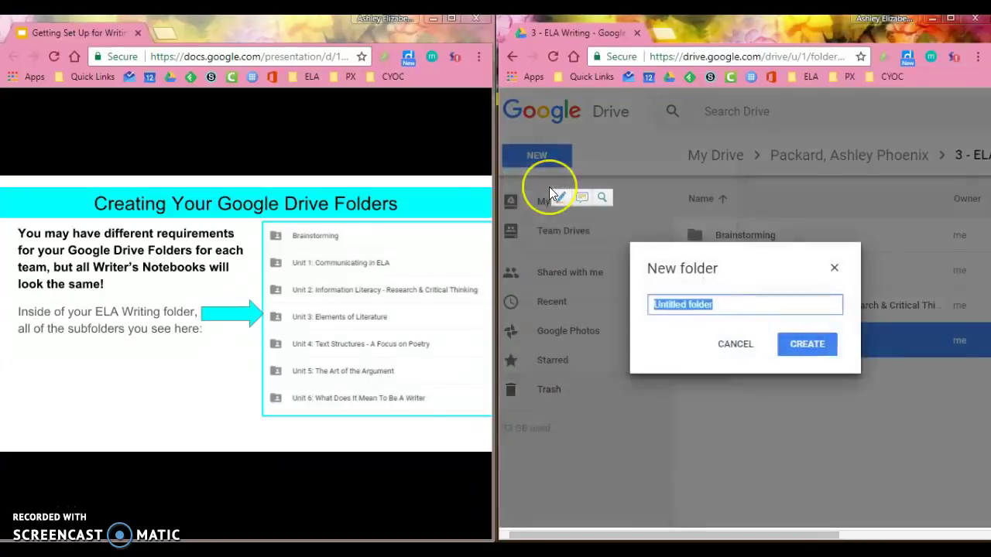
pyautogui.write('Unit 4: T')
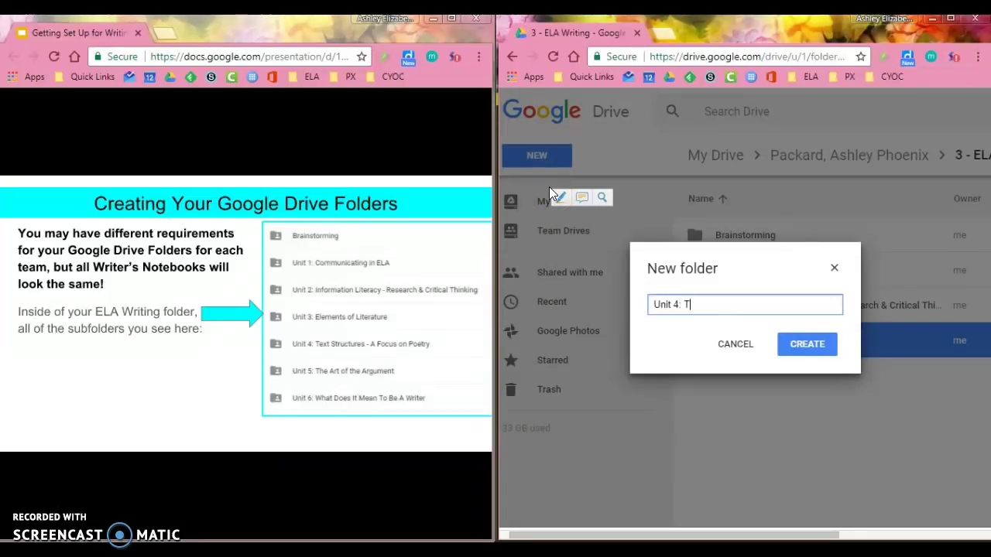
pyautogui.write('ext Structures - A Focu')
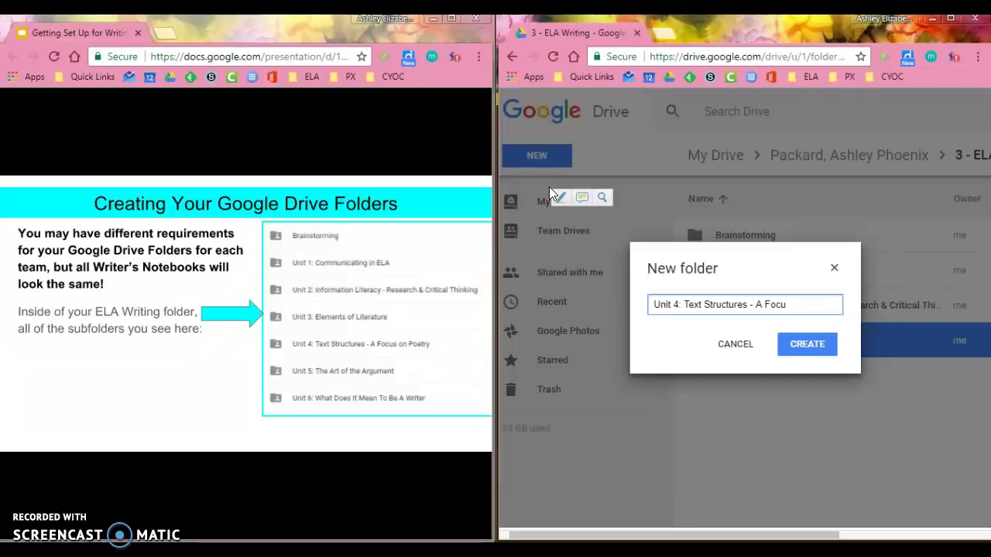
pyautogui.write('s on Poetry')
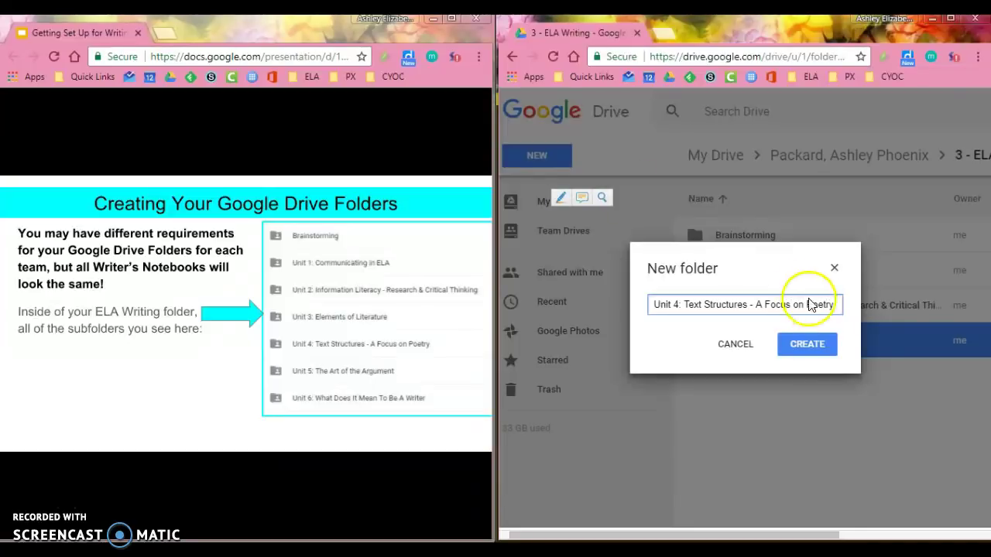
pyautogui.click(809, 357)
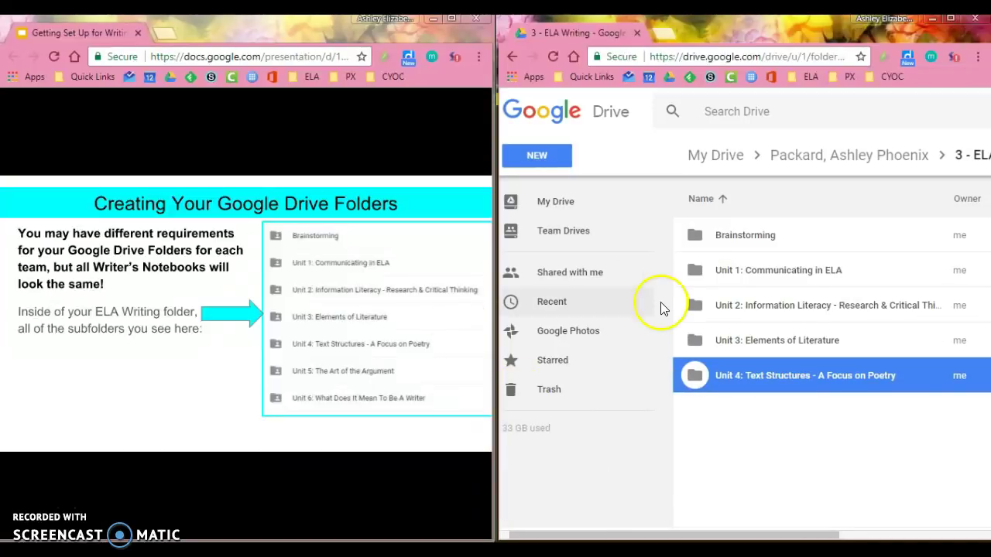
pyautogui.click(565, 155)
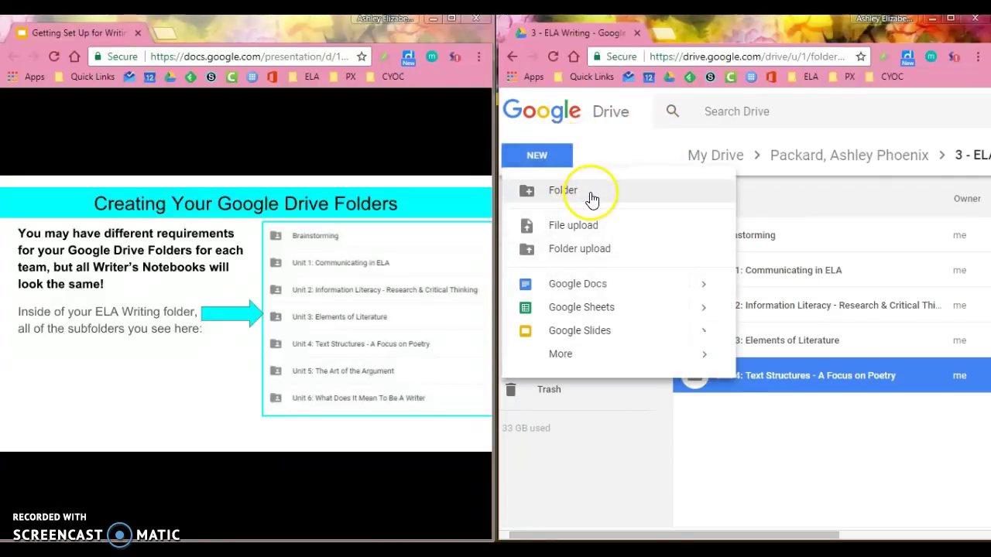
pyautogui.click(590, 192)
pyautogui.write('Unit 5: ')
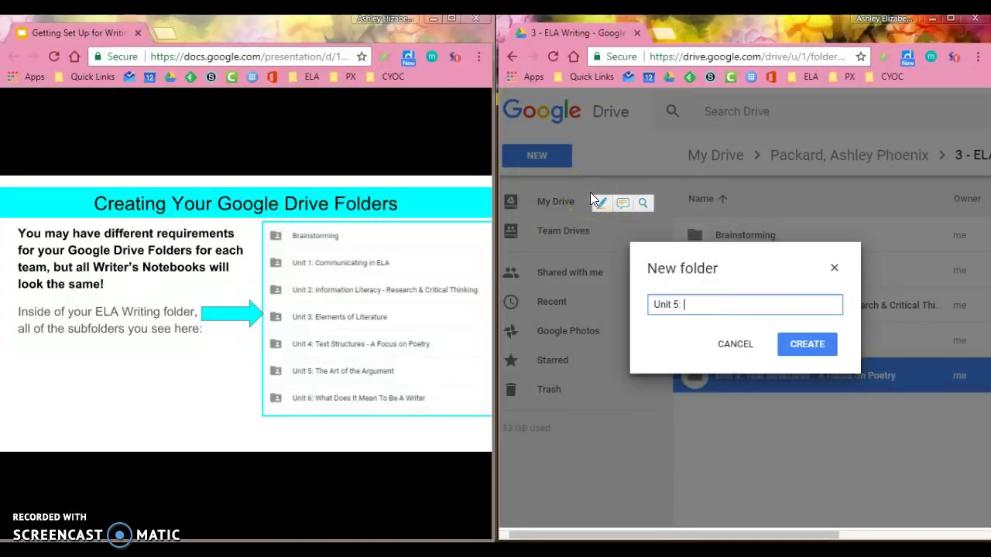
pyautogui.write('The Art of the Argument')
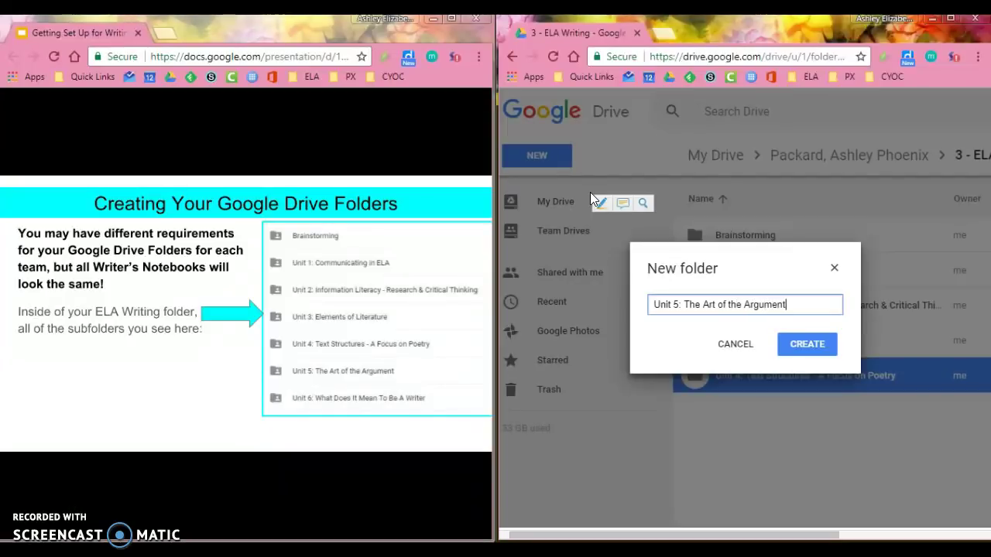
pyautogui.press('Return')
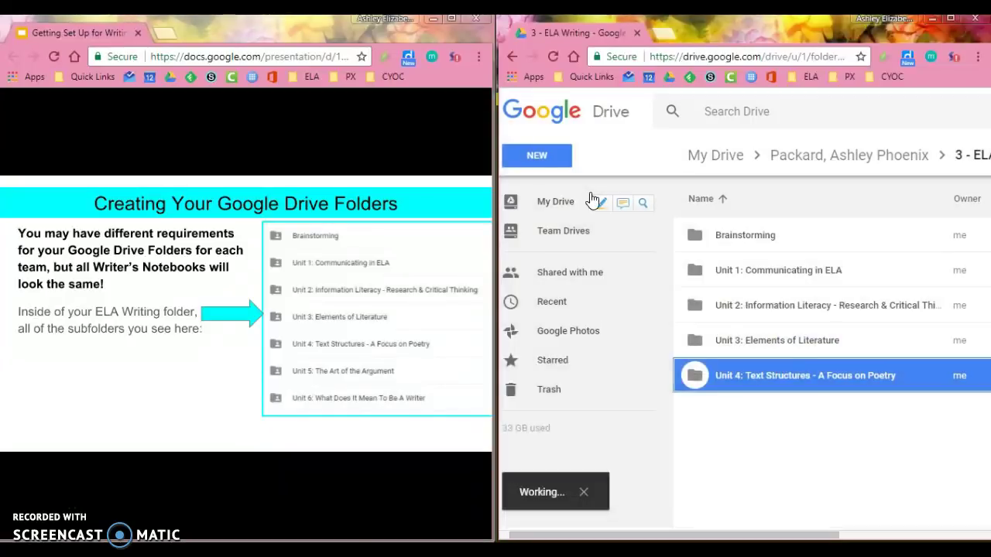
pyautogui.click(564, 156)
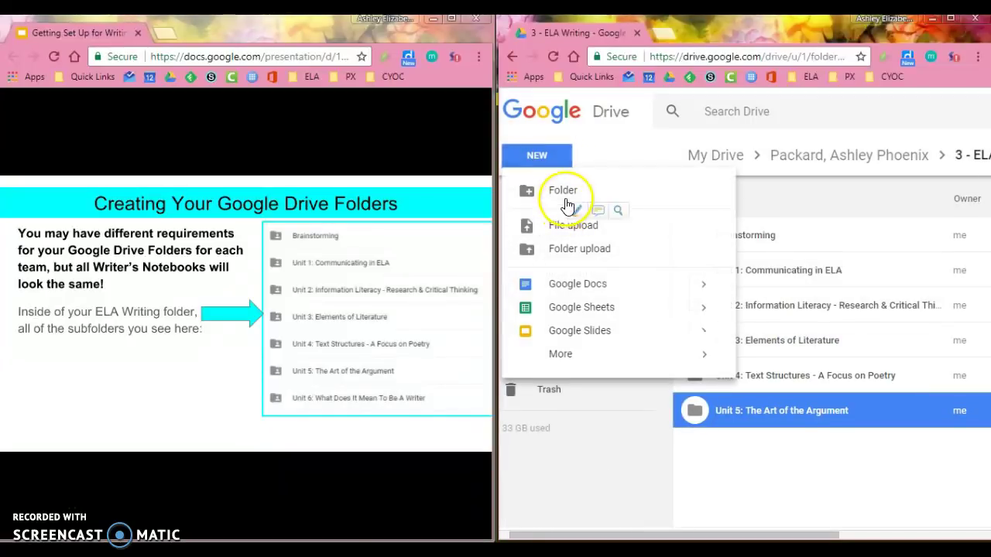
pyautogui.click(564, 199)
pyautogui.write('Unit 6')
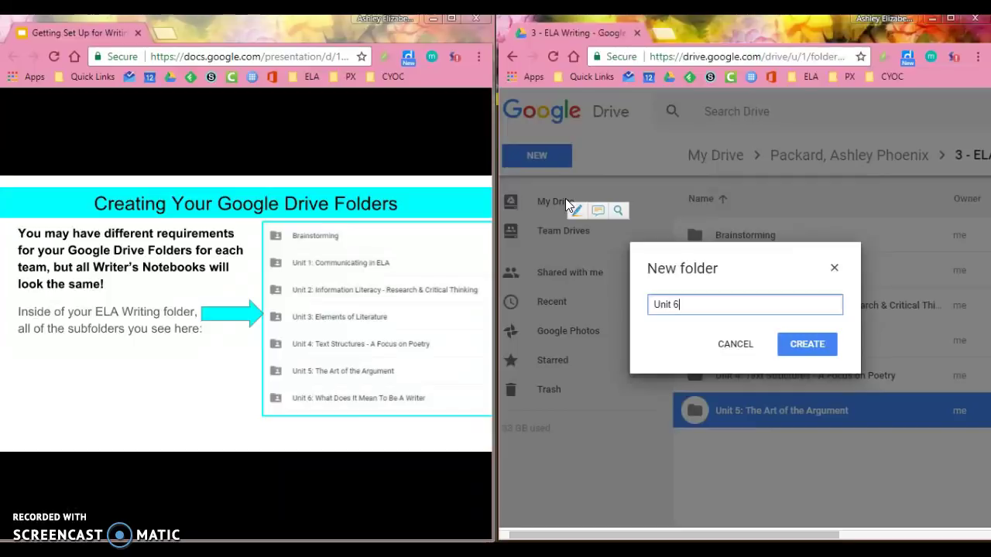
pyautogui.write(': What Does It Mean T')
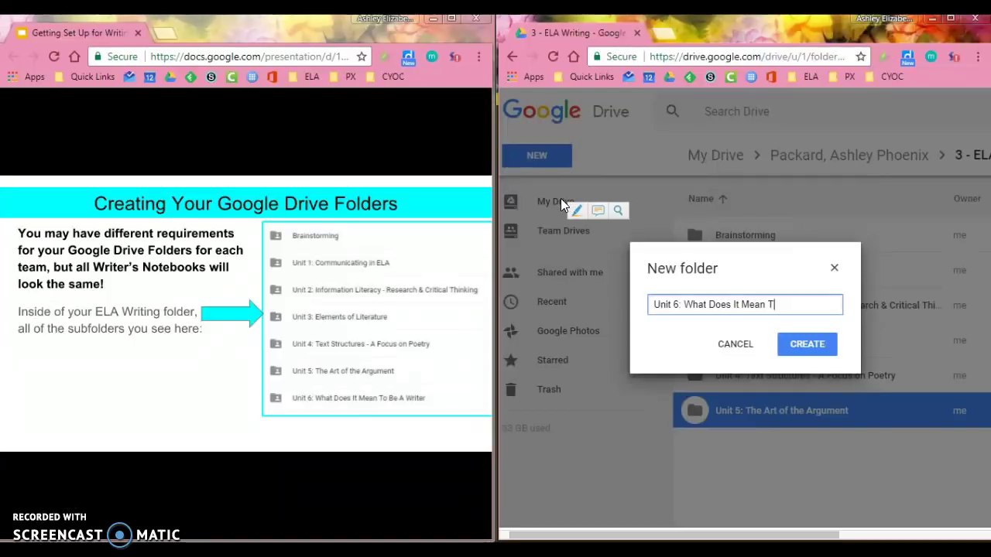
pyautogui.write('o Be A Writer')
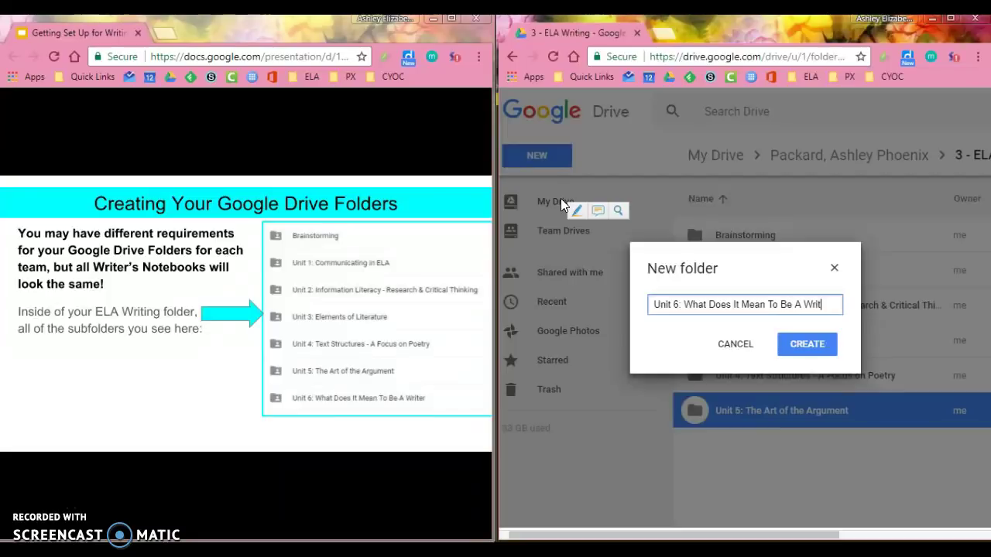
pyautogui.click(808, 343)
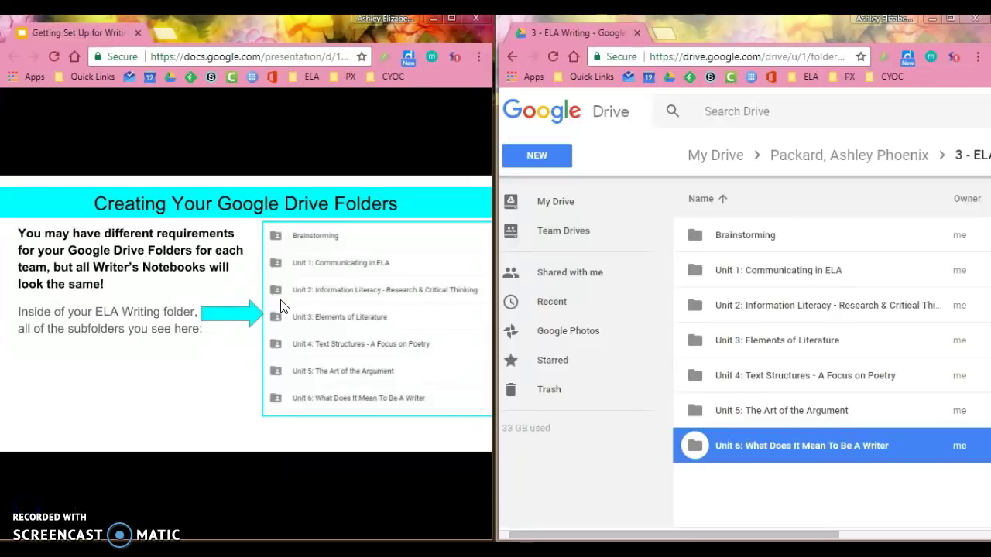
# - Advance the slideshow to the slide on sharing the student folder with teachers
pyautogui.click(322, 413)
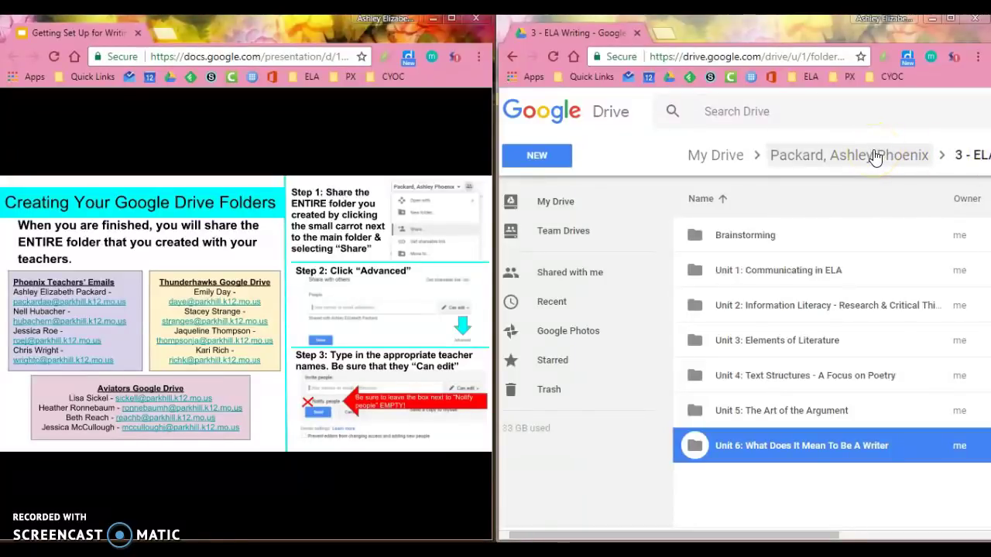
# - Return to the team folder and open its advanced sharing settings
pyautogui.click(875, 157)
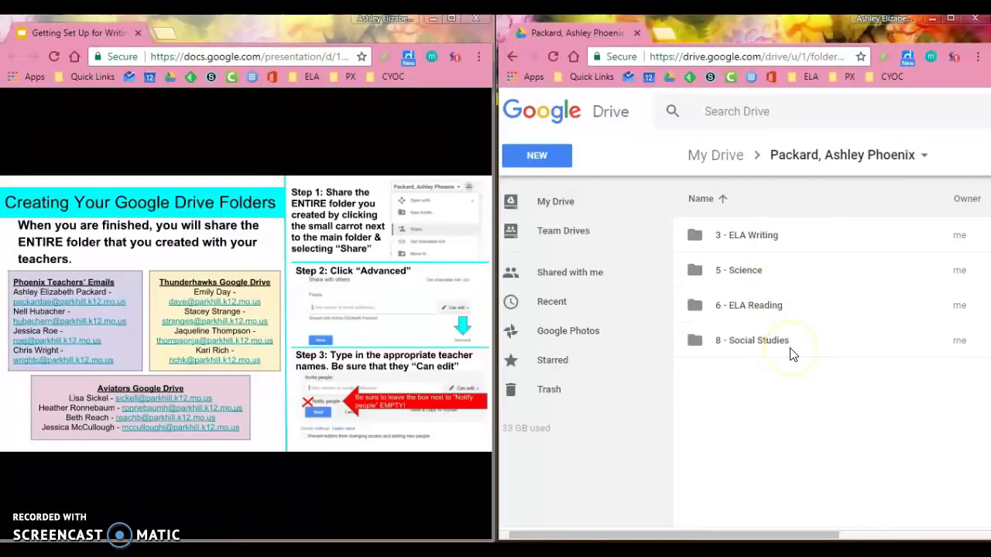
pyautogui.click(924, 157)
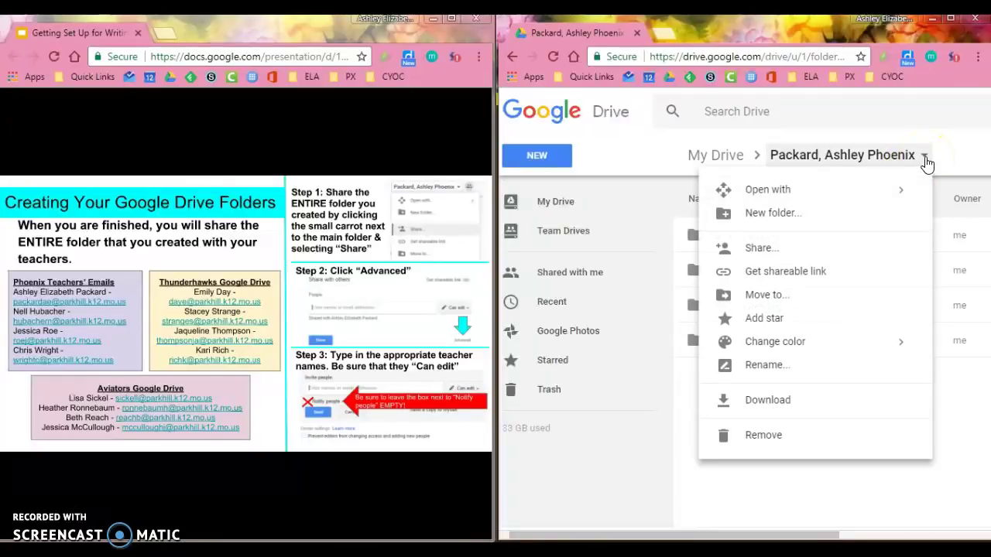
pyautogui.click(793, 249)
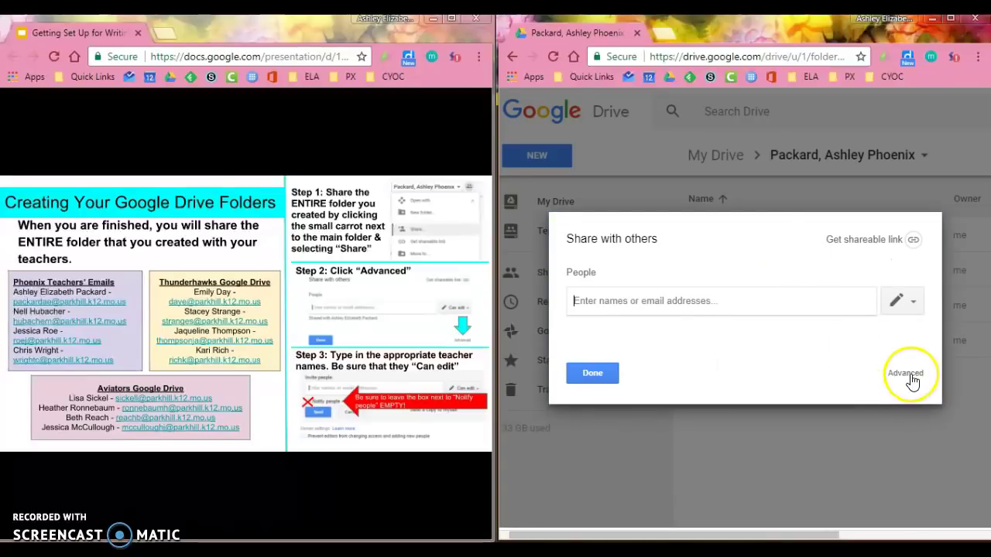
pyautogui.click(905, 373)
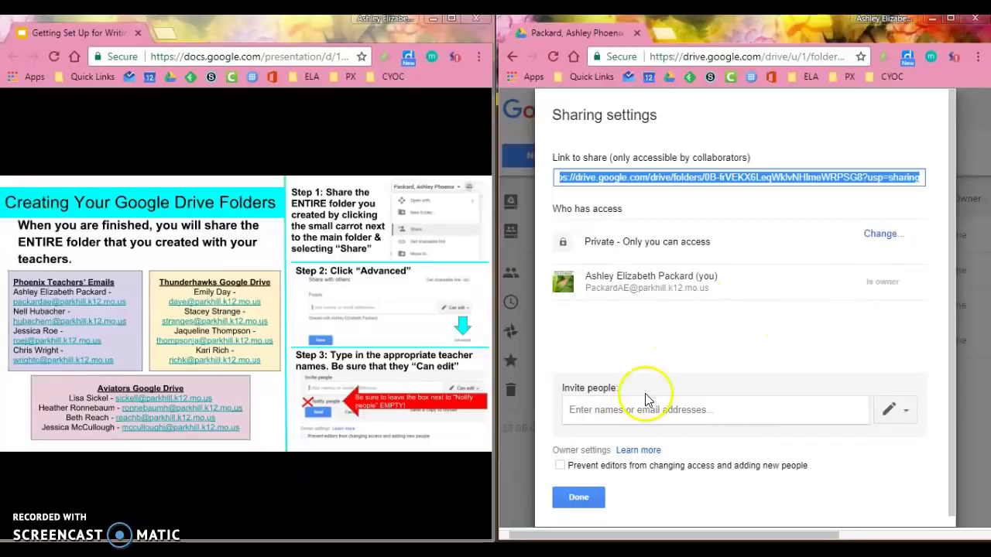
# - Add the first two team teachers by name as invitees to the team folder
pyautogui.click(622, 410)
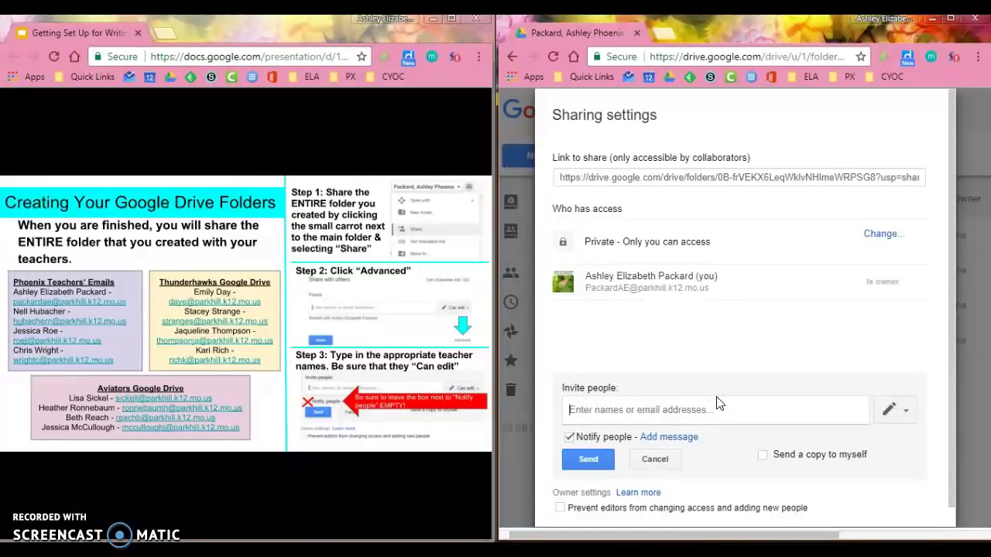
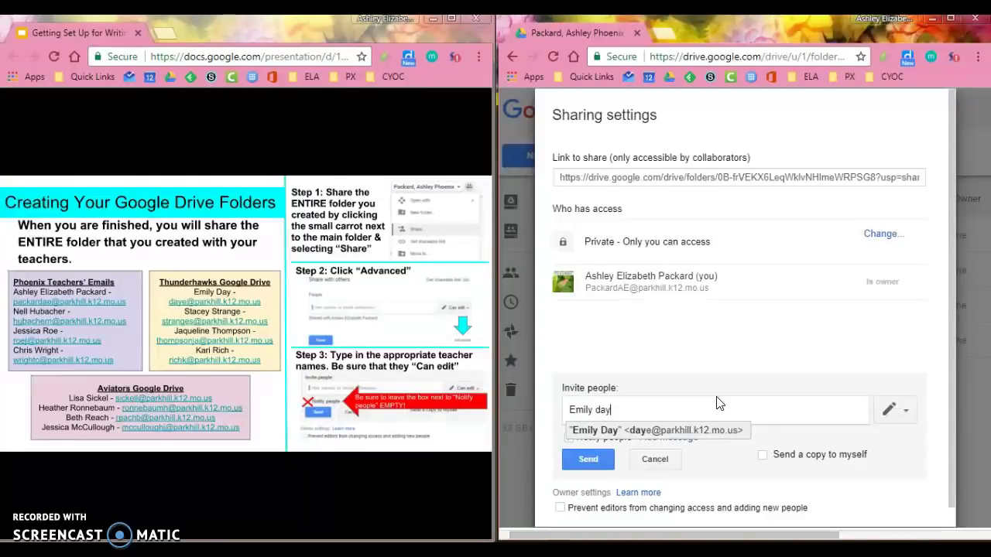
pyautogui.press('Return')
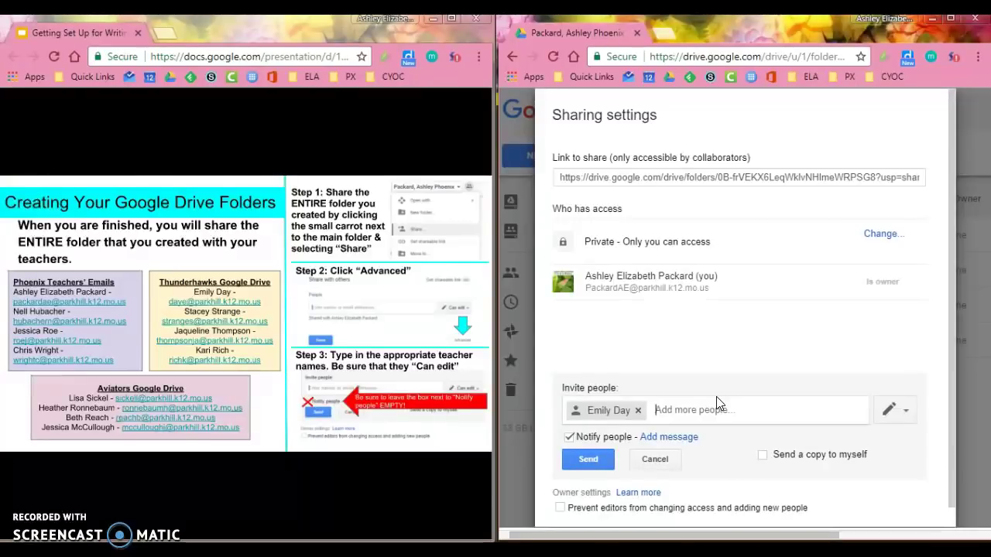
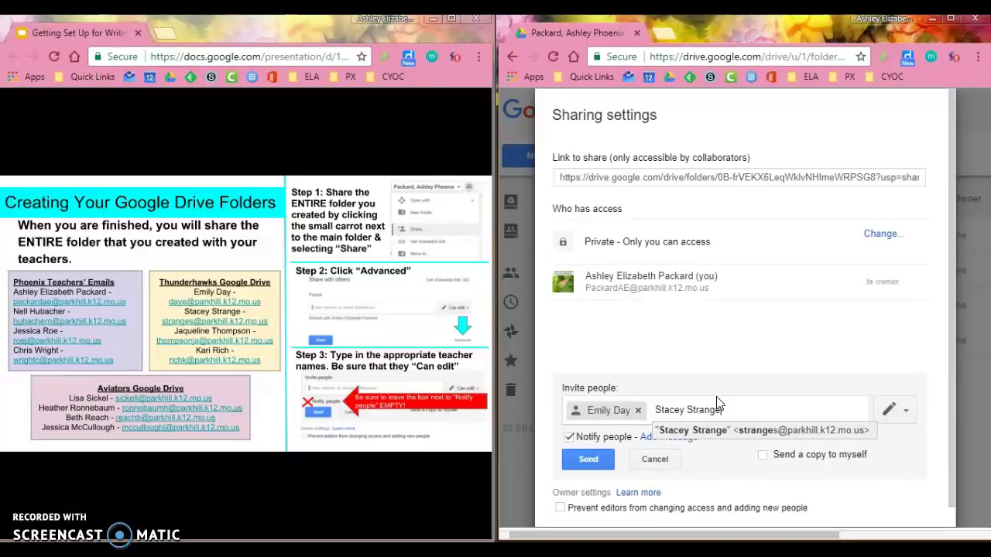
pyautogui.press('Return')
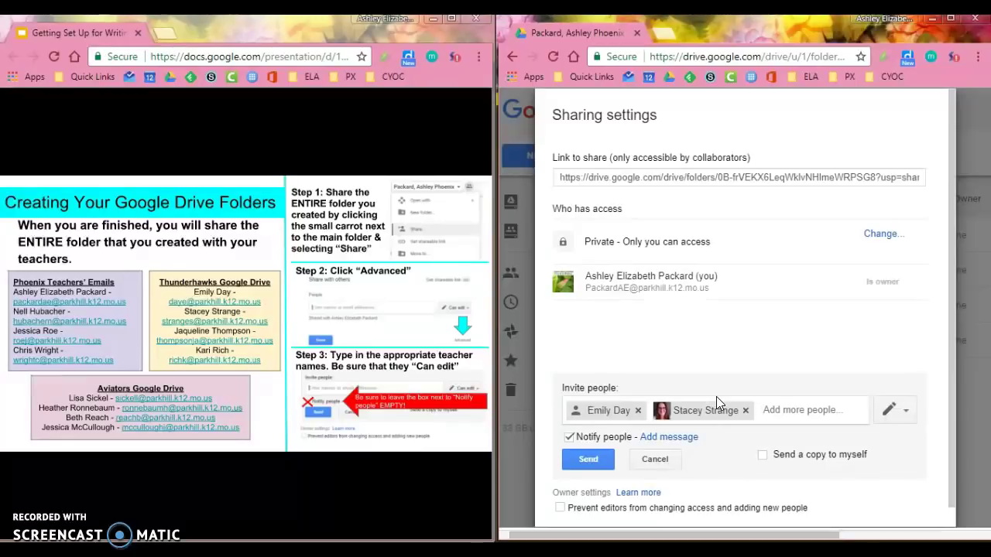
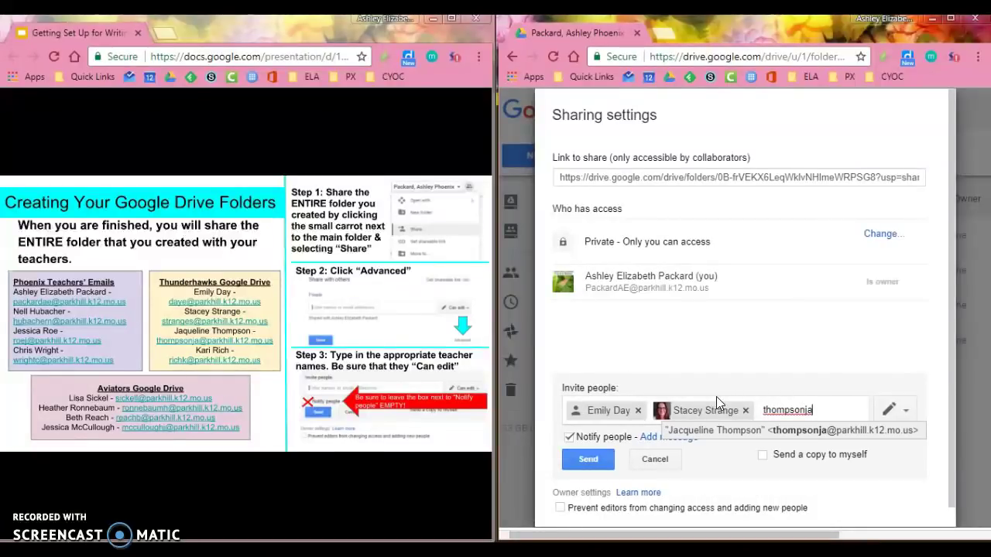
# - Add the third teacher by username after a failed name search, then the fourth teacher
pyautogui.press('Return')
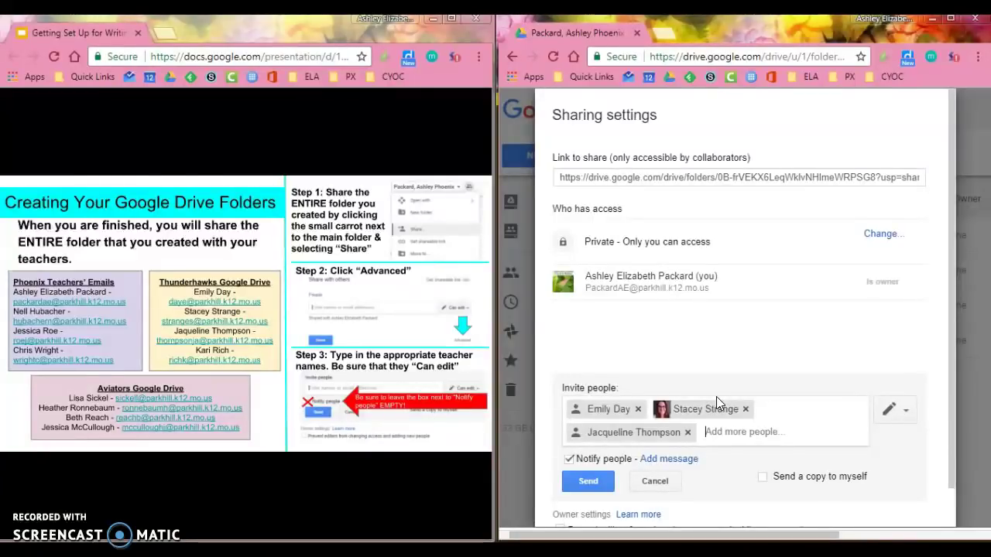
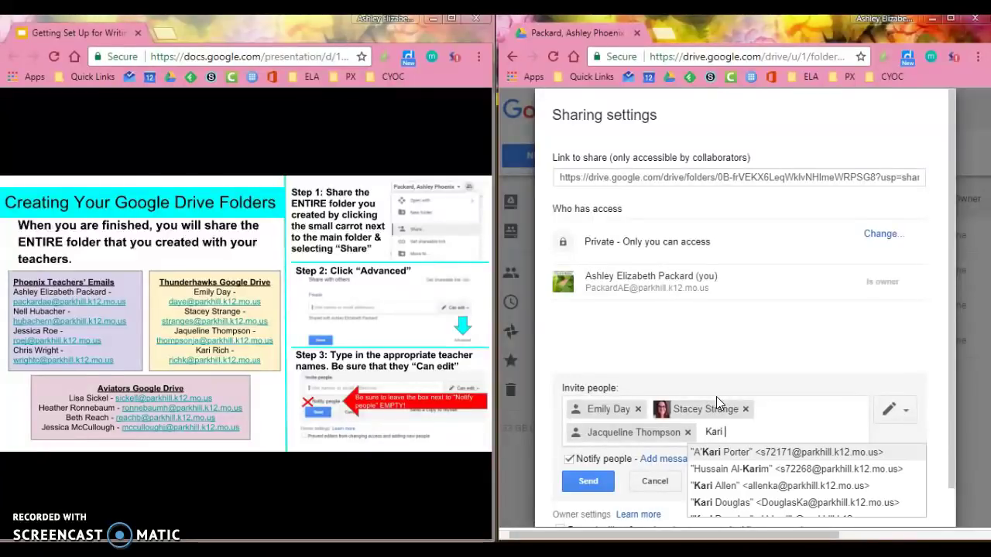
pyautogui.press('Return')
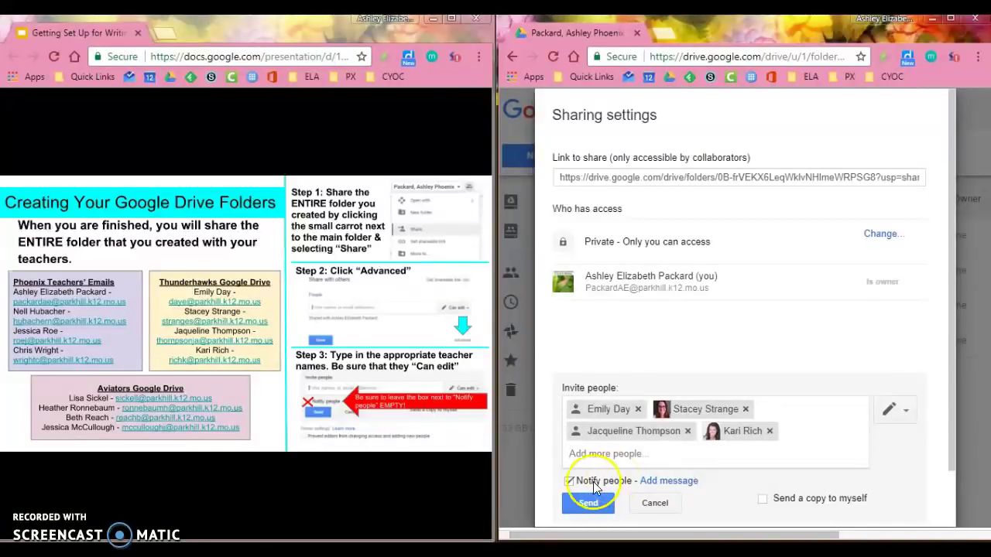
# - Share the folder with the four teachers with Notify people turned off, skipping invitation e-mails
pyautogui.click(567, 482)
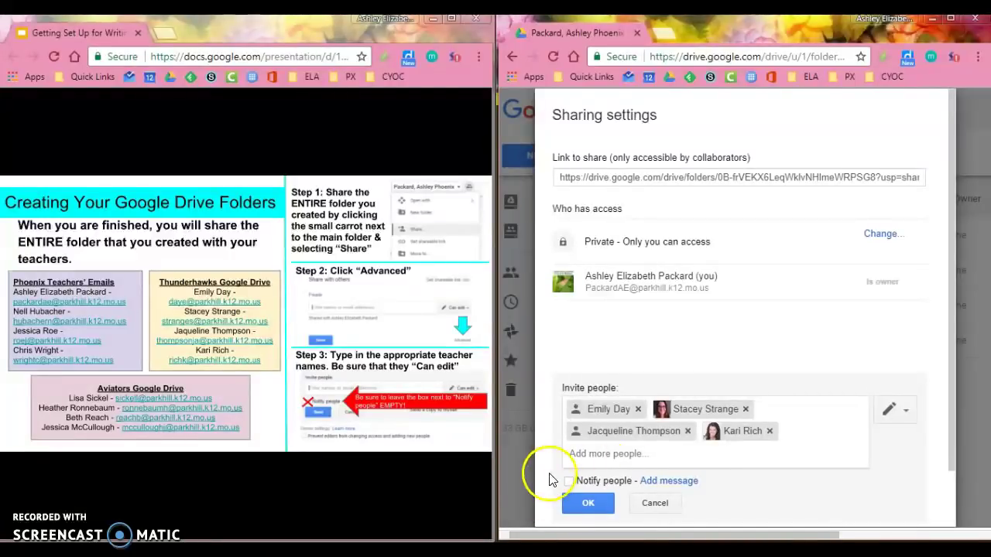
pyautogui.click(586, 503)
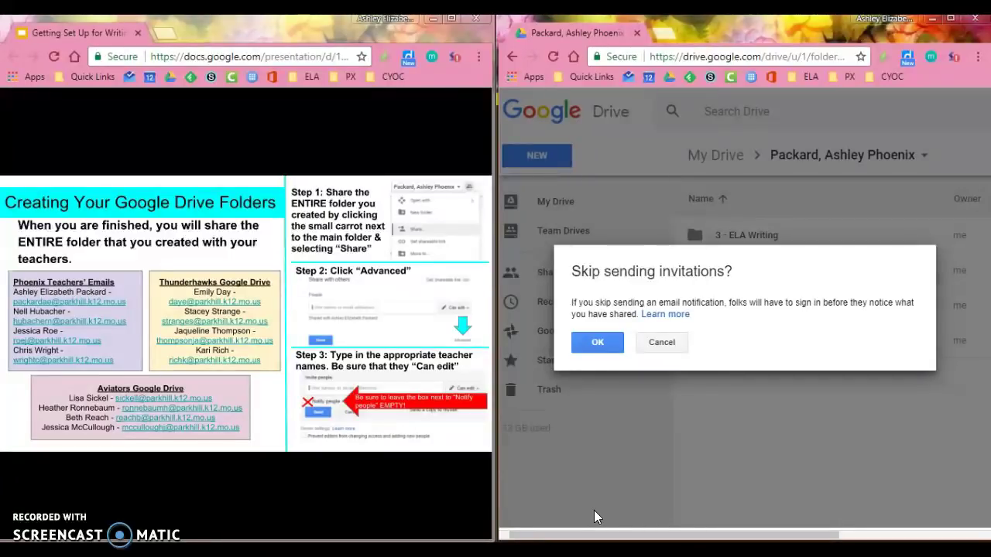
pyautogui.click(605, 348)
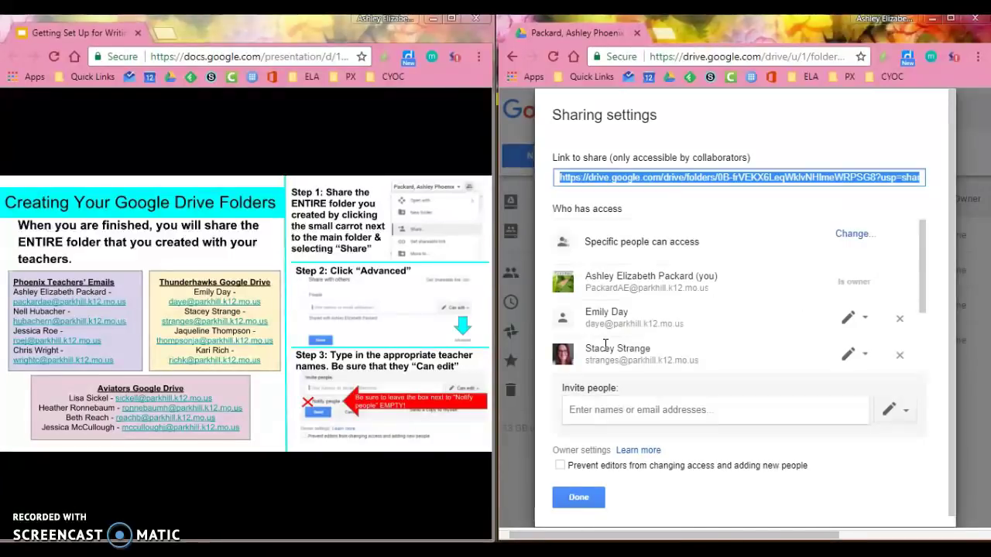
pyautogui.moveTo(922, 230)
pyautogui.mouseDown()
pyautogui.moveTo(925, 313)
pyautogui.moveTo(931, 236)
pyautogui.mouseUp()
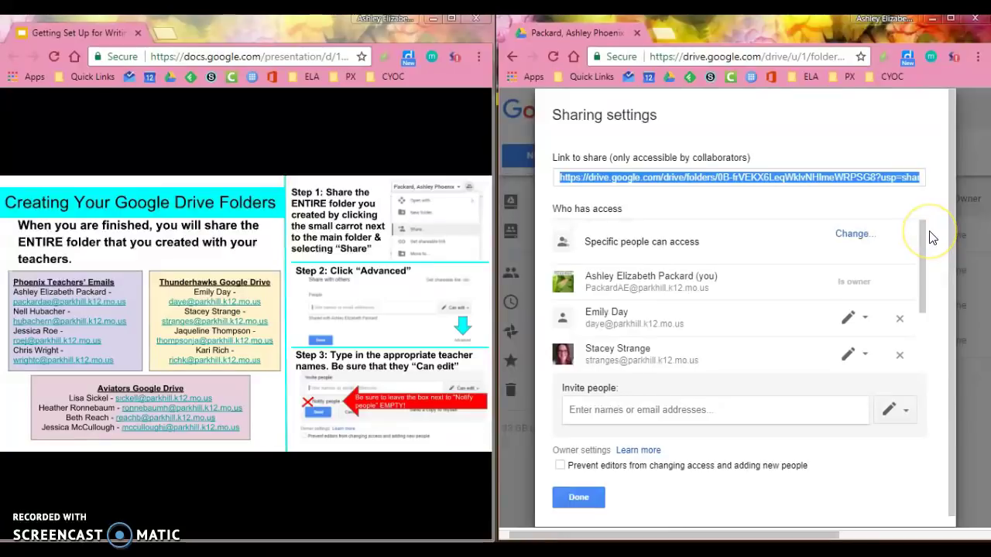
pyautogui.click(579, 497)
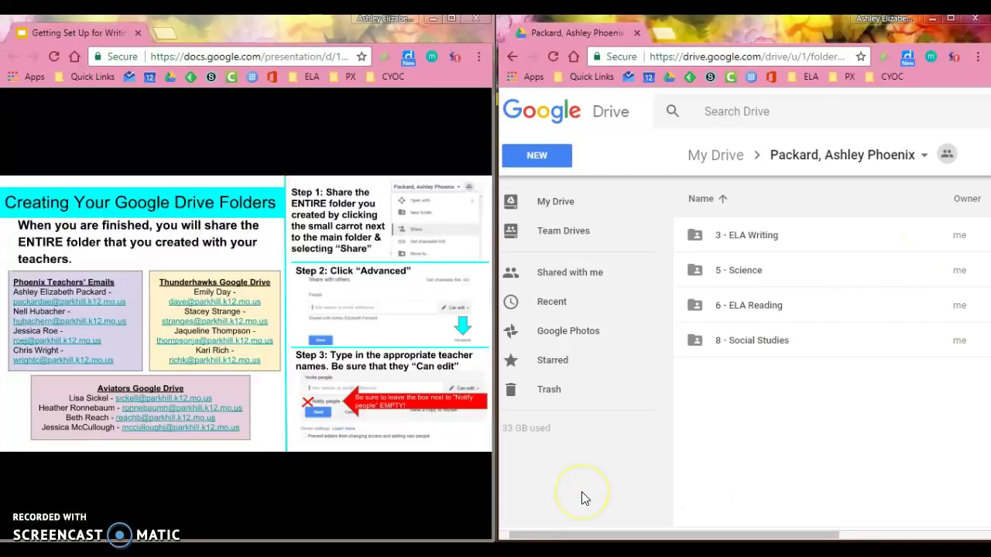